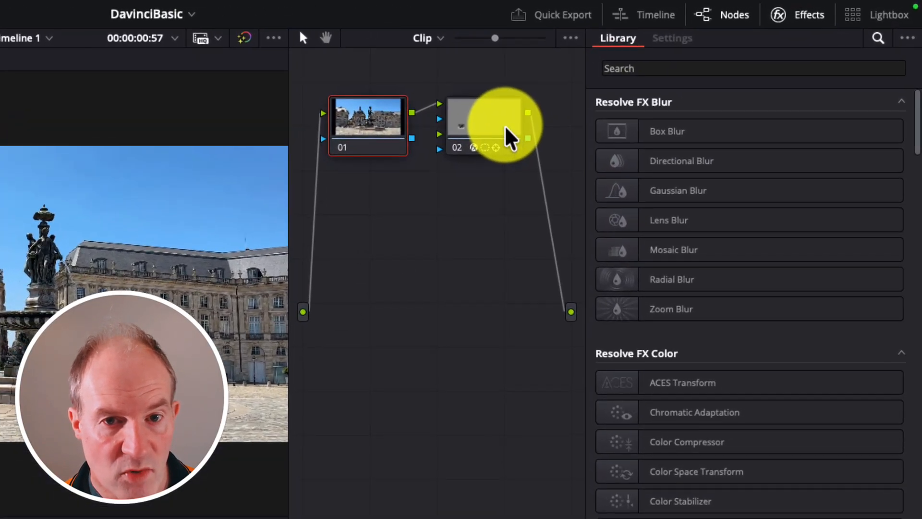
- Inspect nodes 01 and 02 of the finished example and play the clip to check the motorcycle removal
left_click(508, 136)
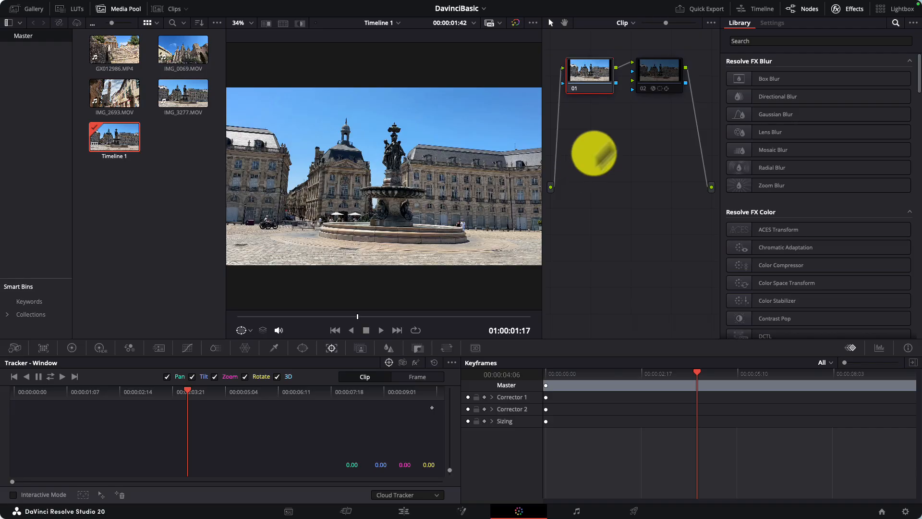
left_click(652, 81)
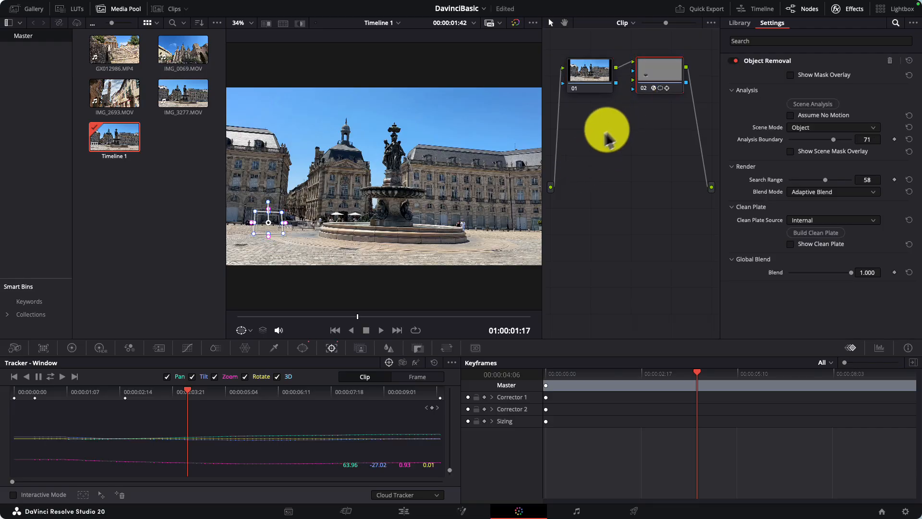
left_click(583, 80)
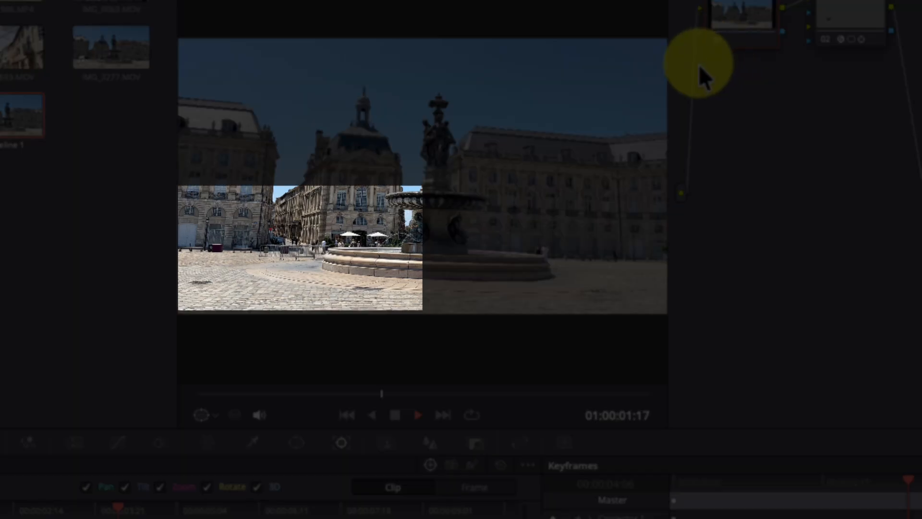
key("space")
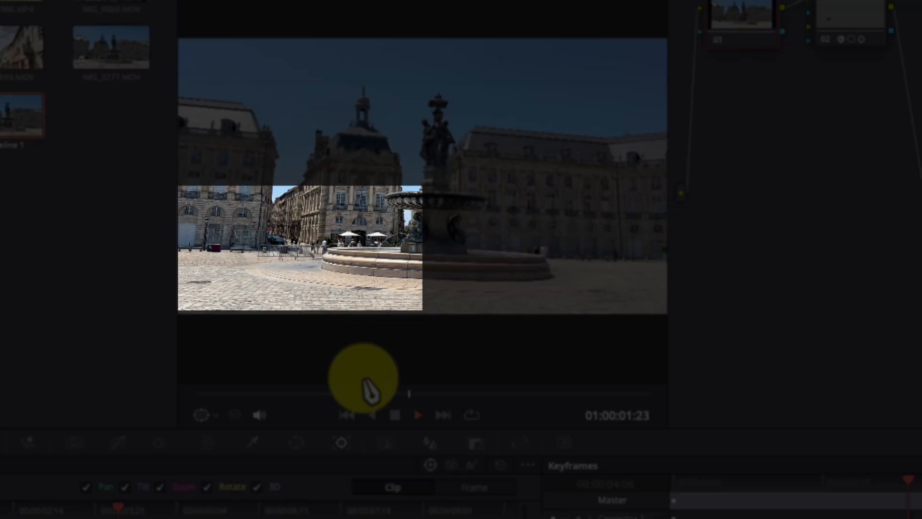
key("space")
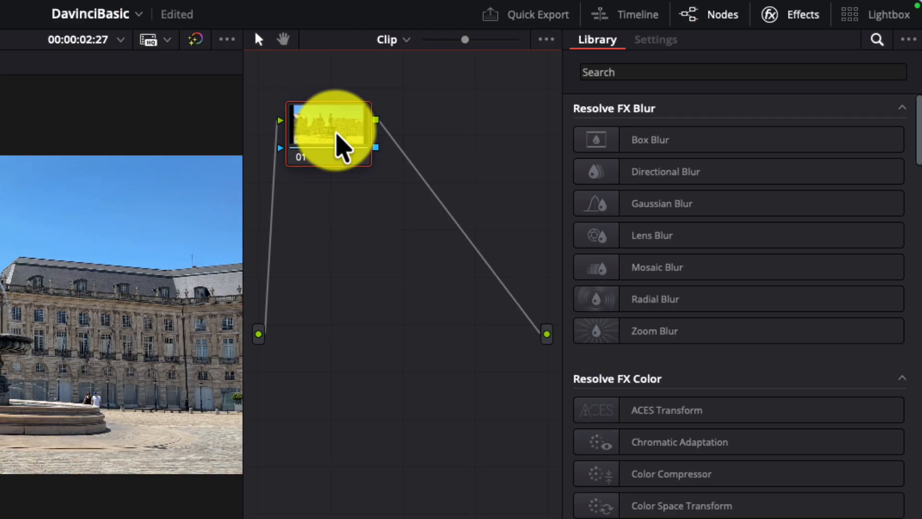
- Add a serial node after node 01 in the clip's node graph
right_click(336, 137)
mouse_move(375, 221)
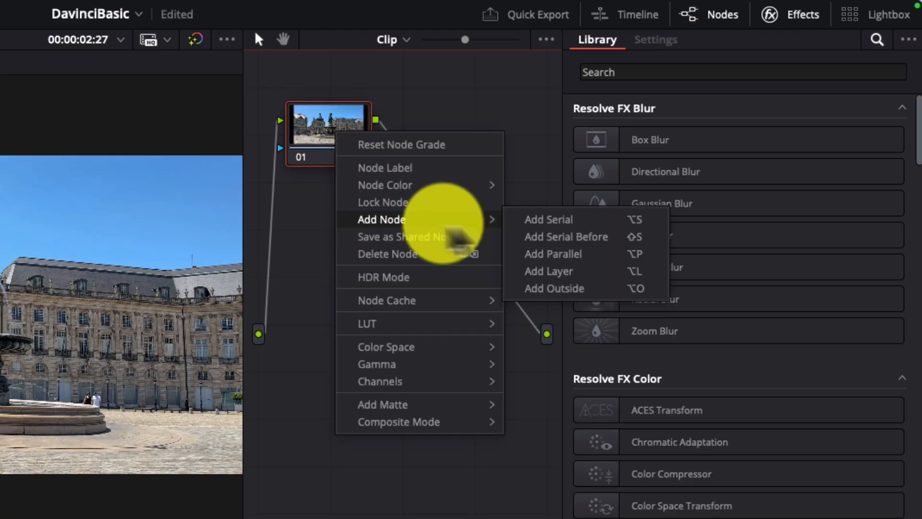
left_click(532, 225)
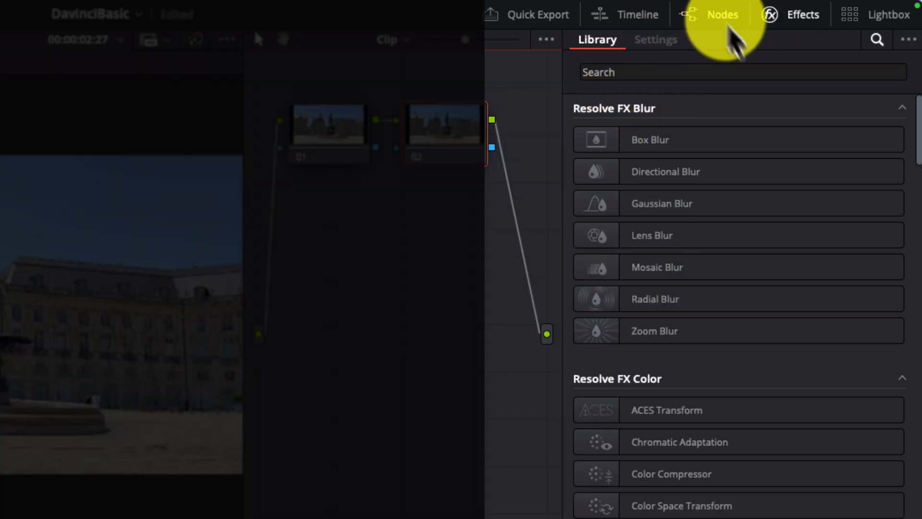
- Search the effects library for "obj" and apply the Object Removal effect to node 02
left_click(797, 33)
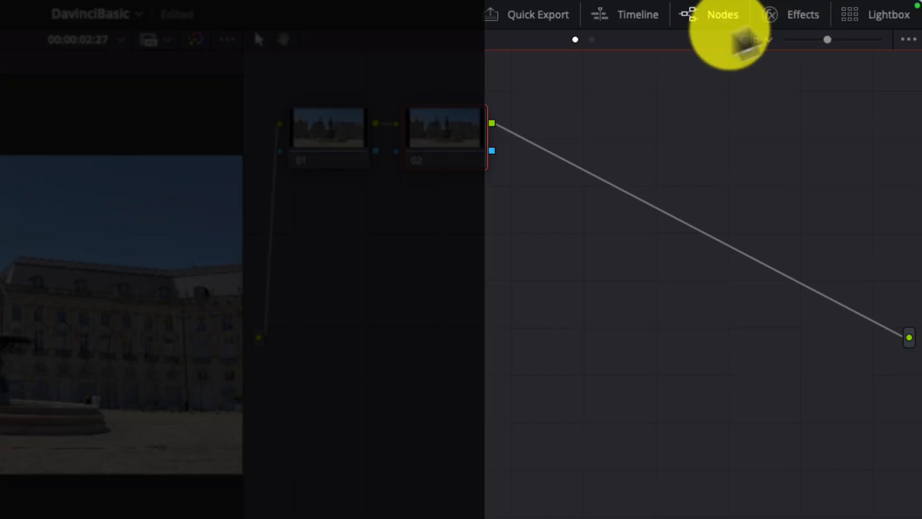
left_click(799, 23)
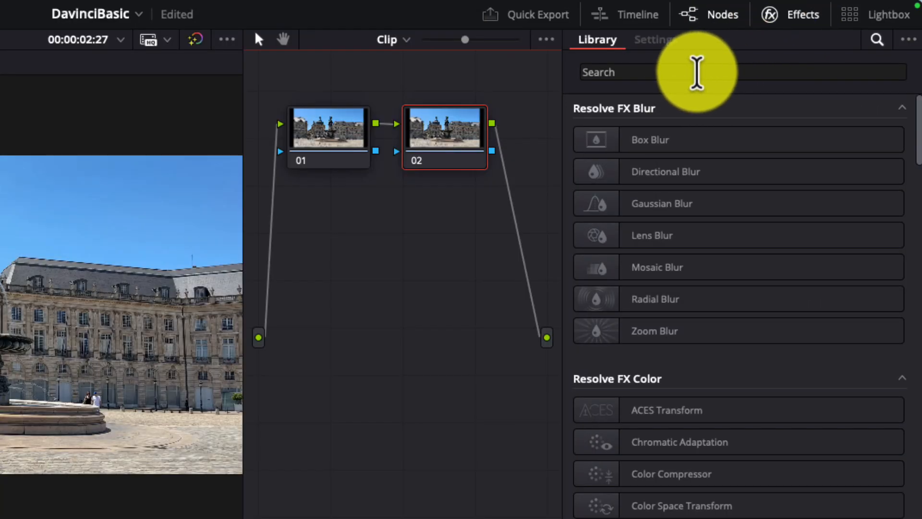
left_click(696, 73)
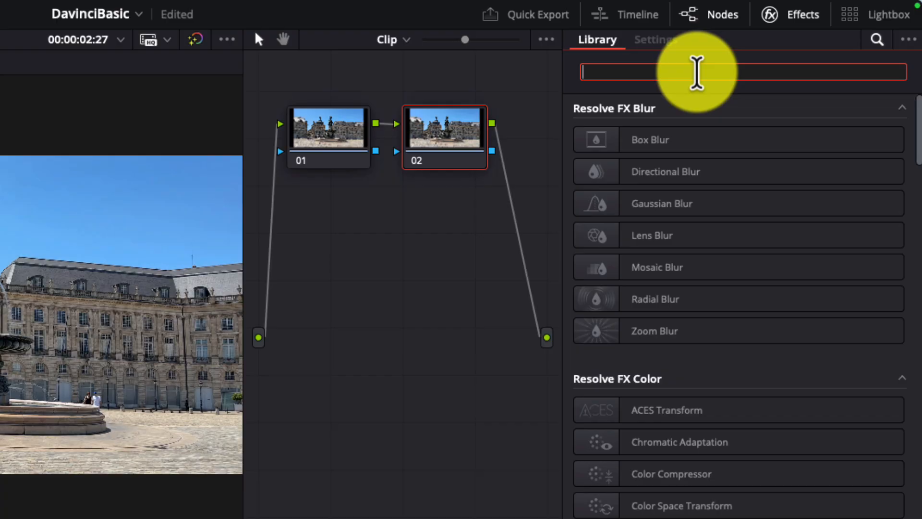
type("obj")
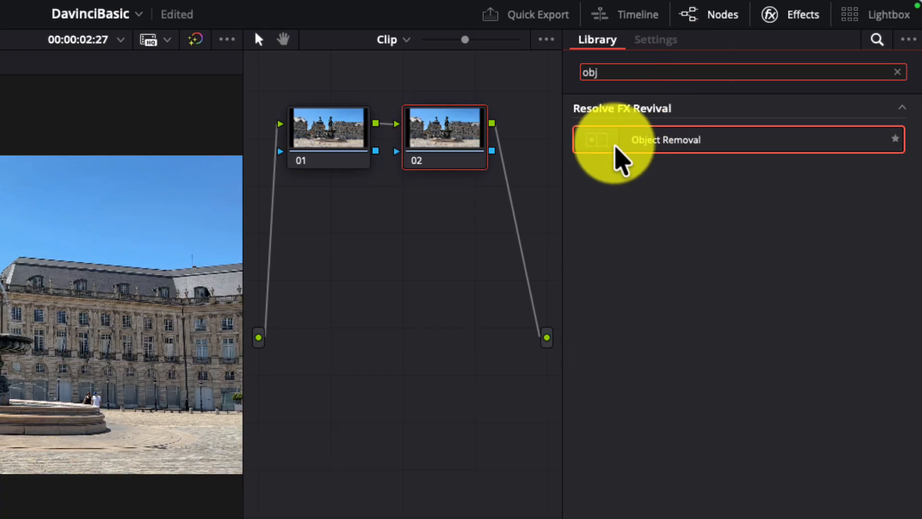
left_click_drag(603, 147, 446, 144)
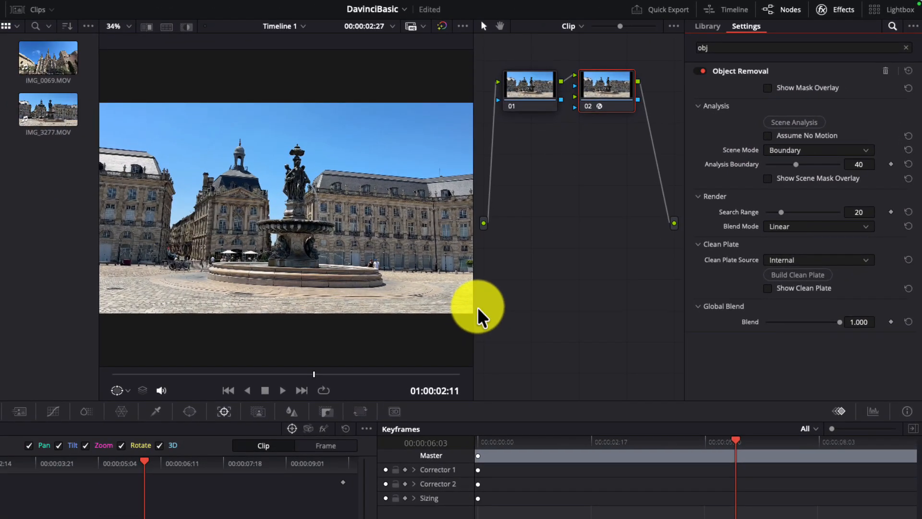
- Go to 01:00:01:00, hide the node graph, enlarge the motorcycle area and activate a curve window on node 02
left_click_drag(295, 374, 190, 373)
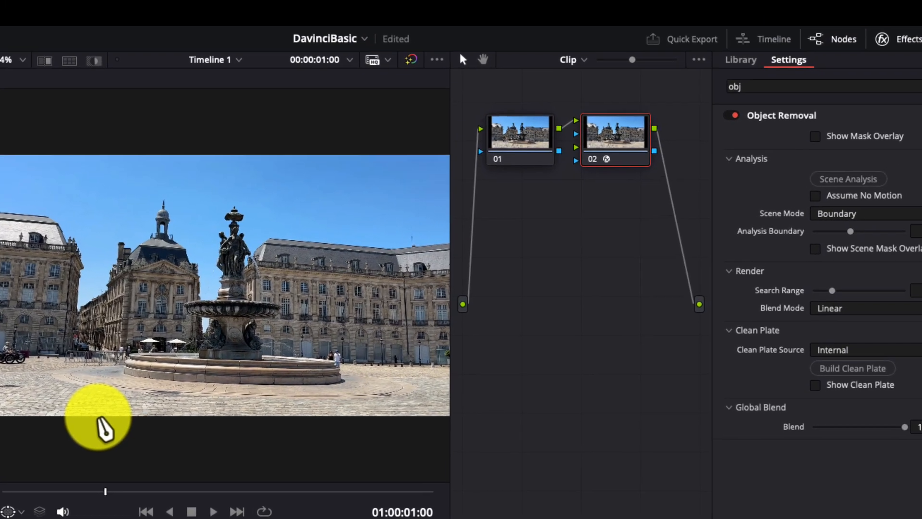
left_click(837, 43)
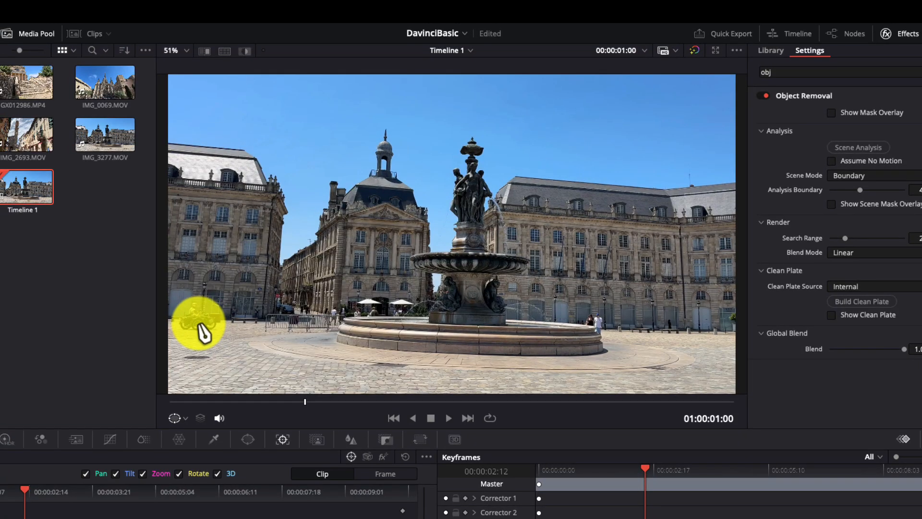
scroll(201, 332, "up", 4)
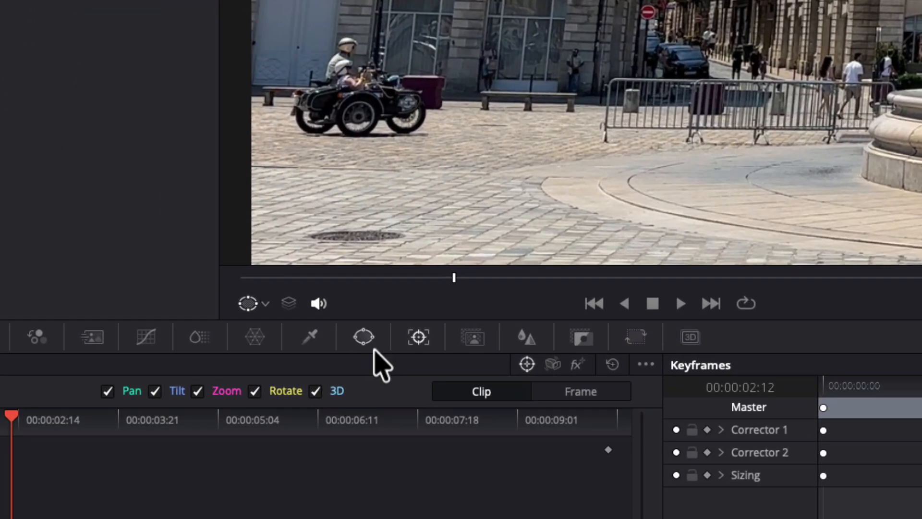
left_click(368, 343)
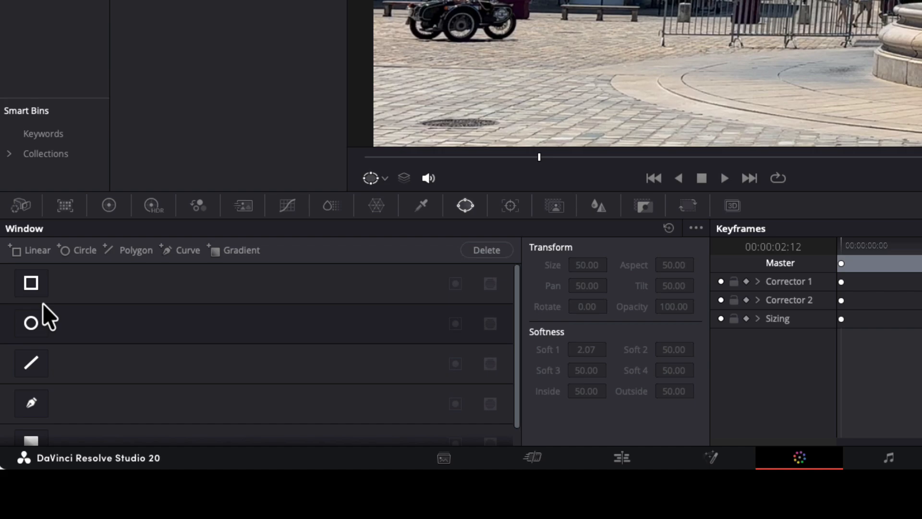
left_click(31, 403)
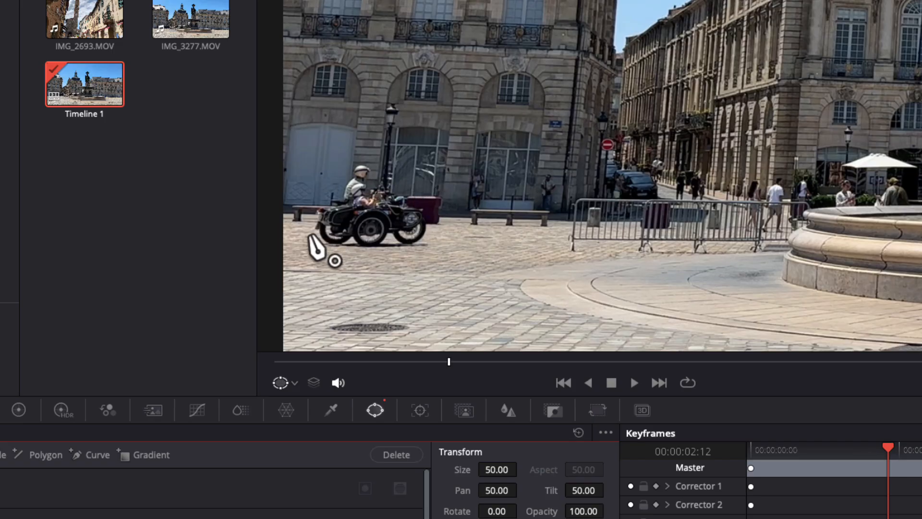
- Trace a closed curve mask loosely around the sidecar motorcycle and its riders
left_click(309, 234)
left_click(313, 202)
left_click(333, 199)
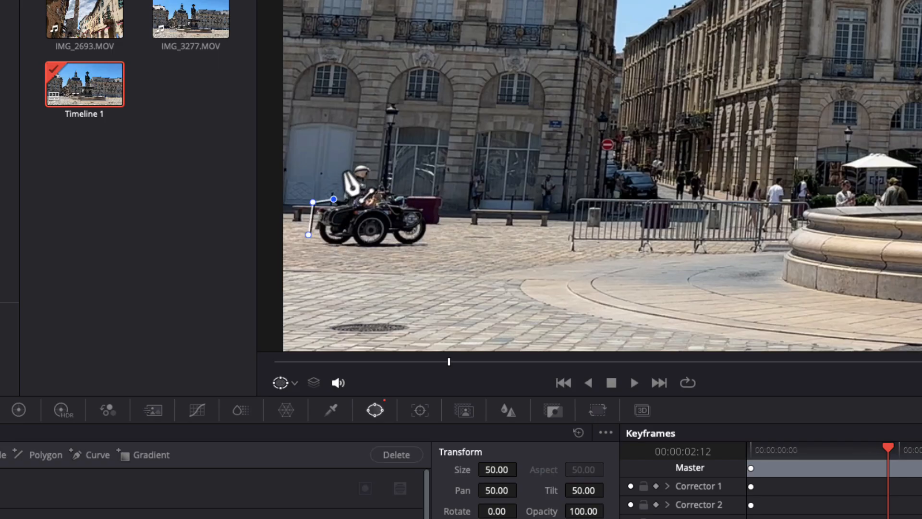
left_click(345, 168)
left_click(362, 161)
left_click(378, 175)
left_click(402, 192)
left_click(419, 209)
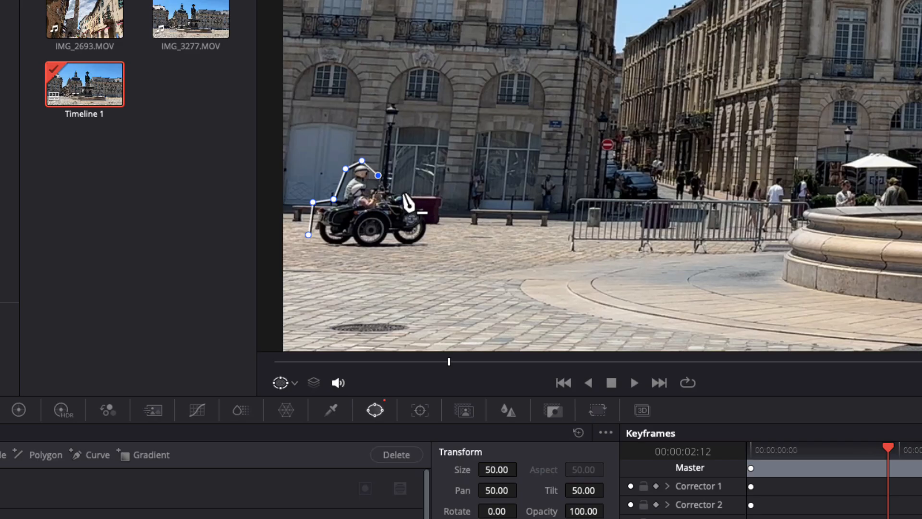
left_click(428, 229)
left_click(414, 245)
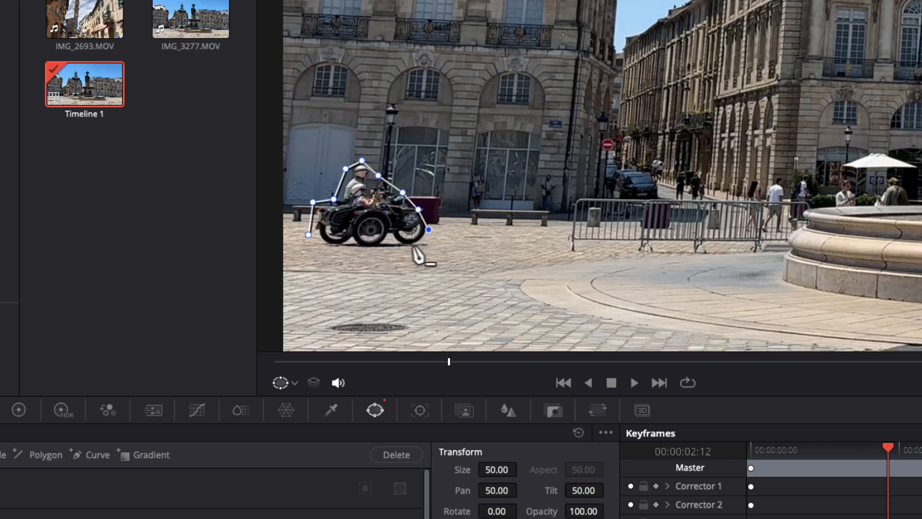
left_click(384, 251)
left_click(336, 252)
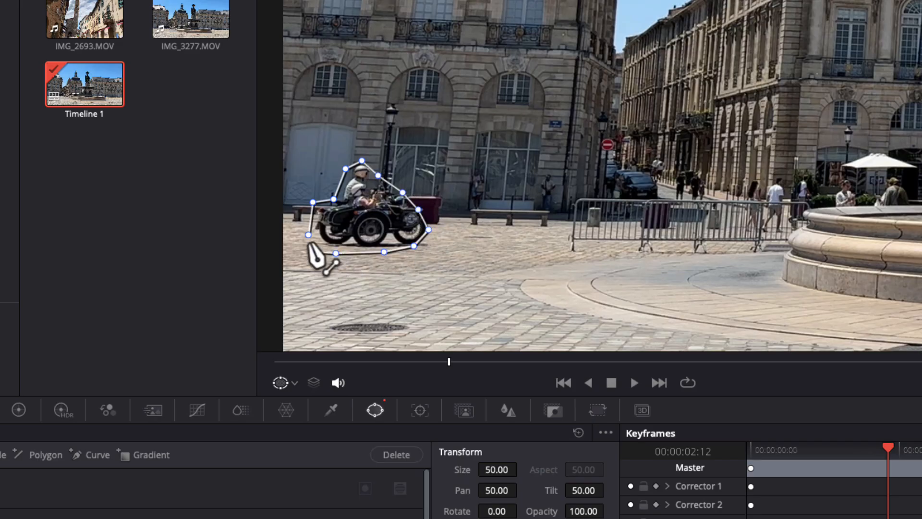
left_click(308, 235)
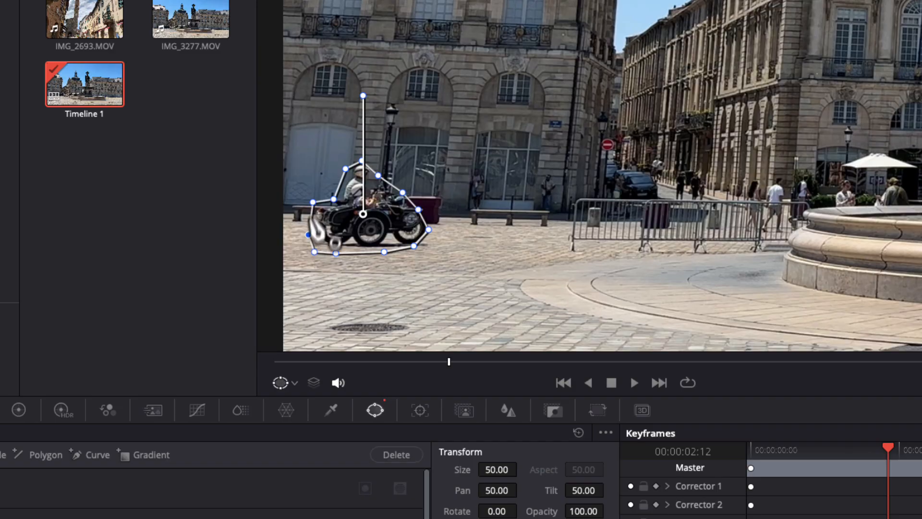
left_click(334, 199)
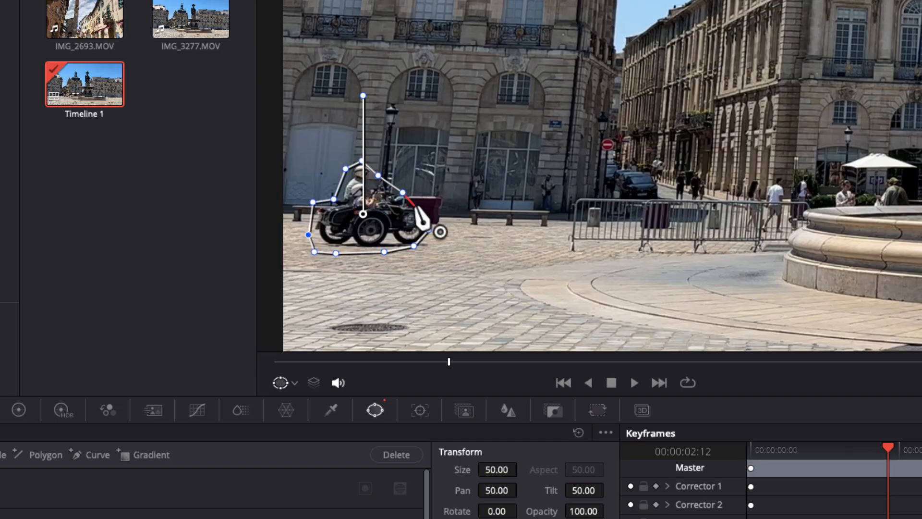
left_click(418, 209)
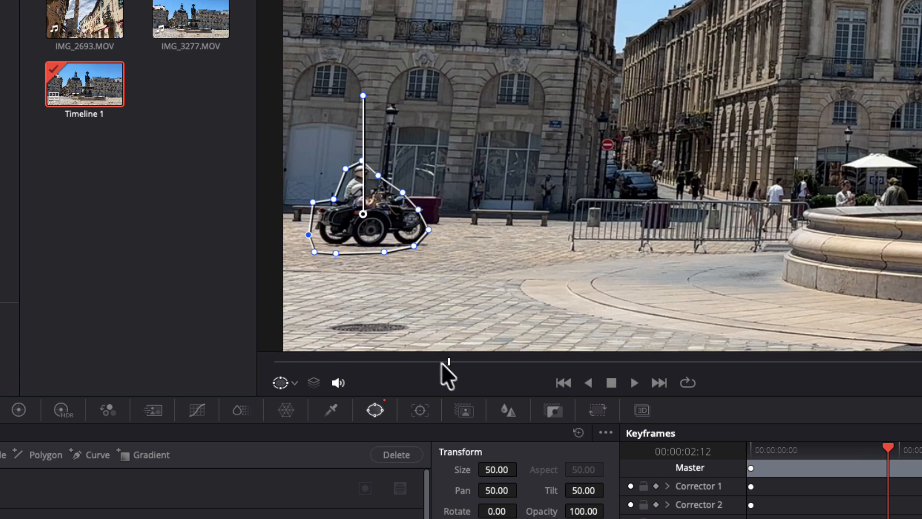
- Check the motorcycle's movement against the mask, return to 01:00:01:00 and track the window forward and in reverse
left_click_drag(455, 364, 515, 364)
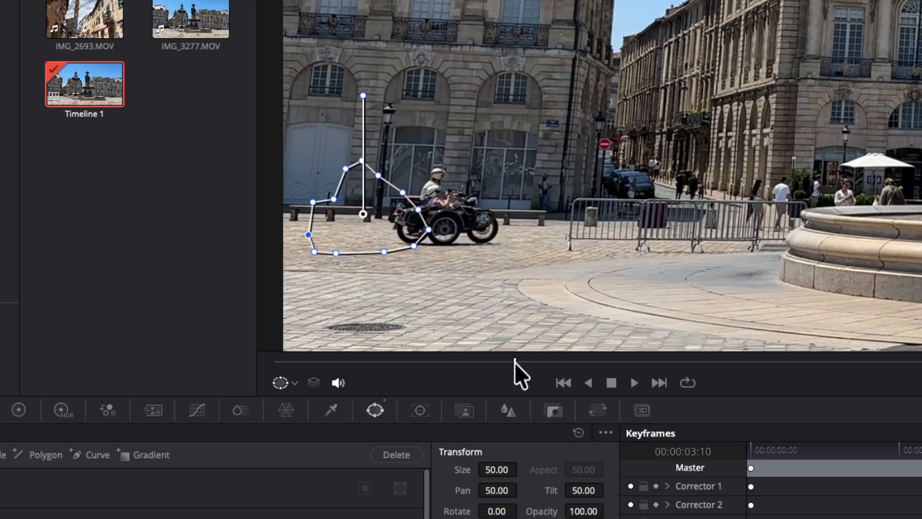
left_click_drag(514, 363, 449, 361)
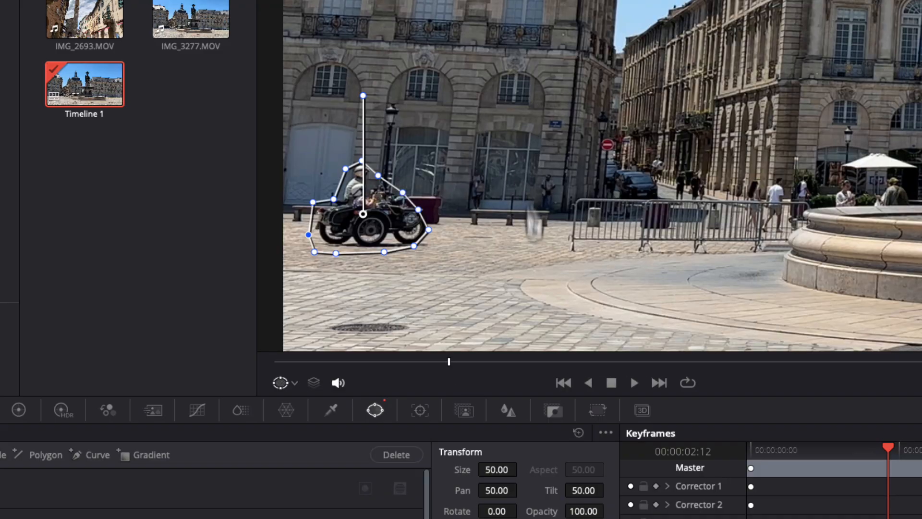
left_click(413, 413)
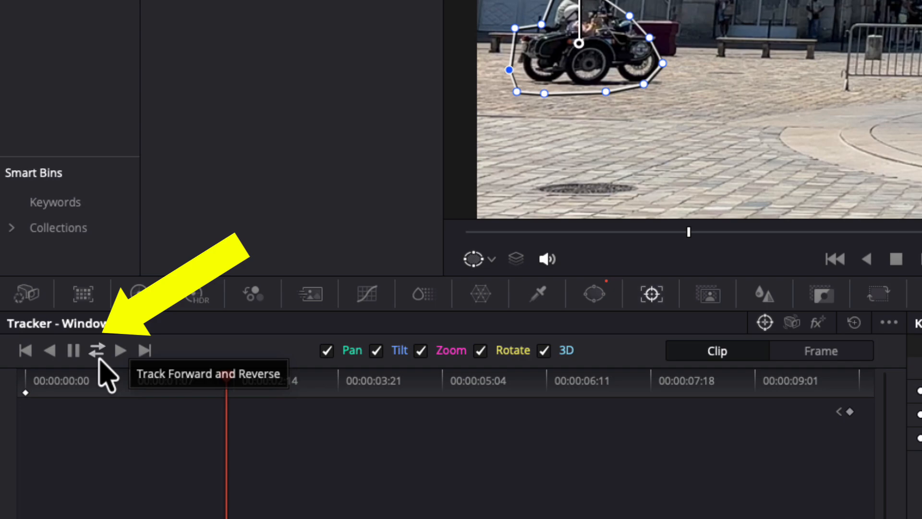
left_click(98, 355)
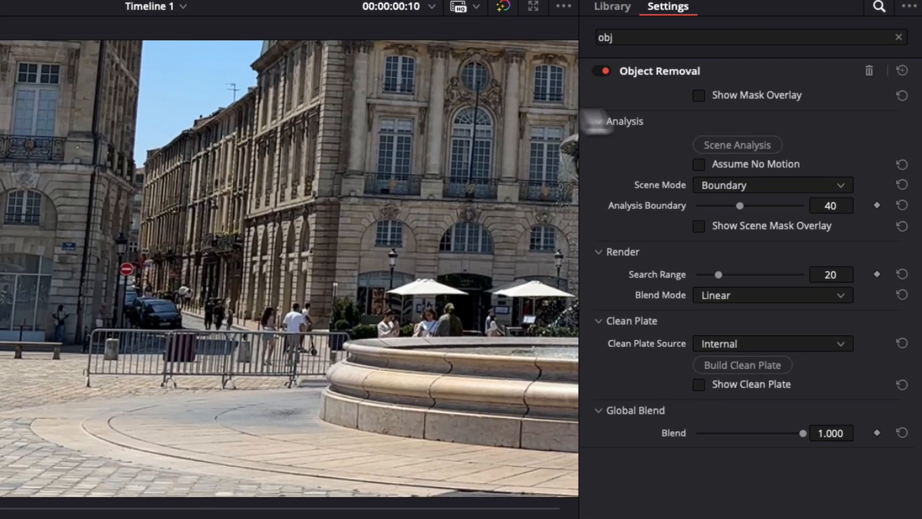
- Show the node graph again, run Object Removal's scene analysis and build the internal clean plate
left_click(724, 1)
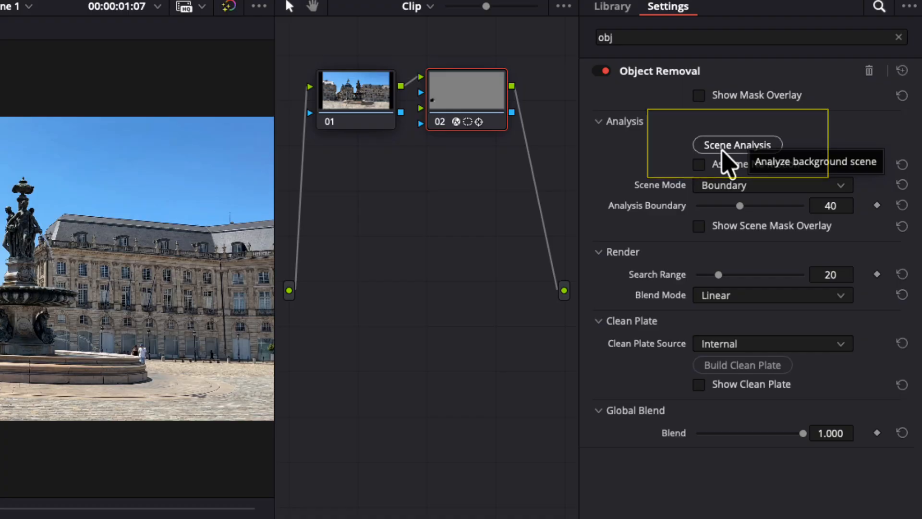
left_click(722, 150)
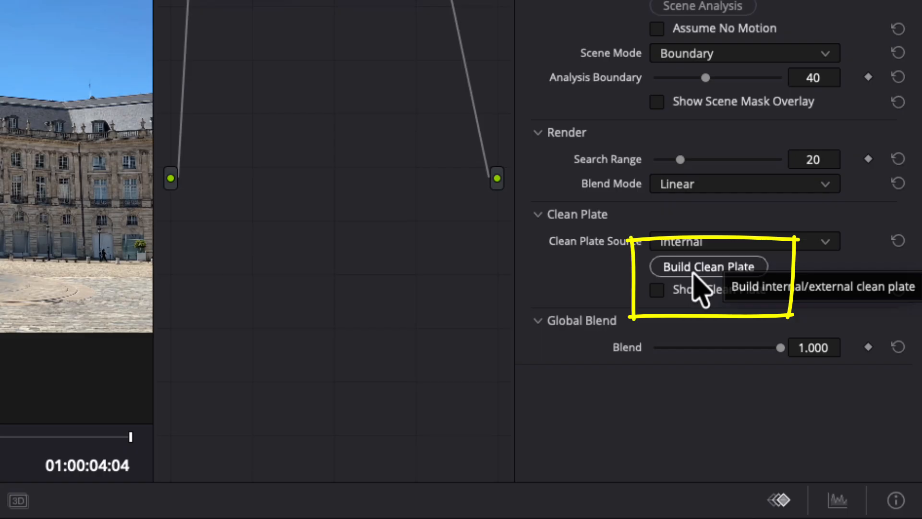
left_click(694, 269)
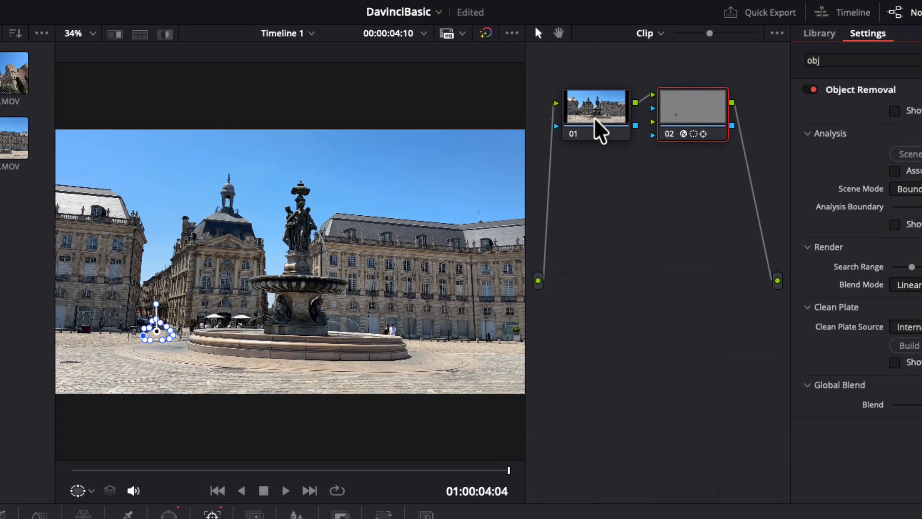
- Select node 01 to hide the mask outline and scrub through the clip, also full screen, to examine the removal
left_click(594, 118)
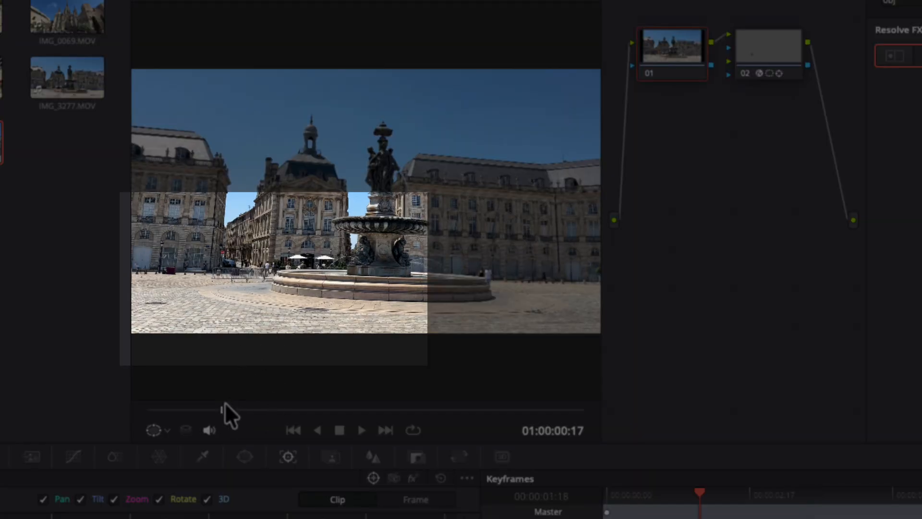
left_click_drag(222, 410, 254, 415)
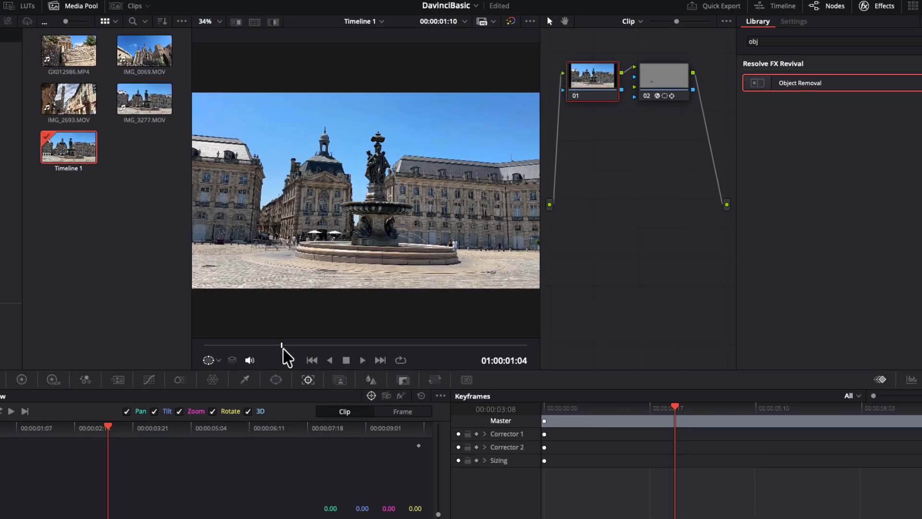
left_click_drag(283, 349, 282, 347)
key("super+f")
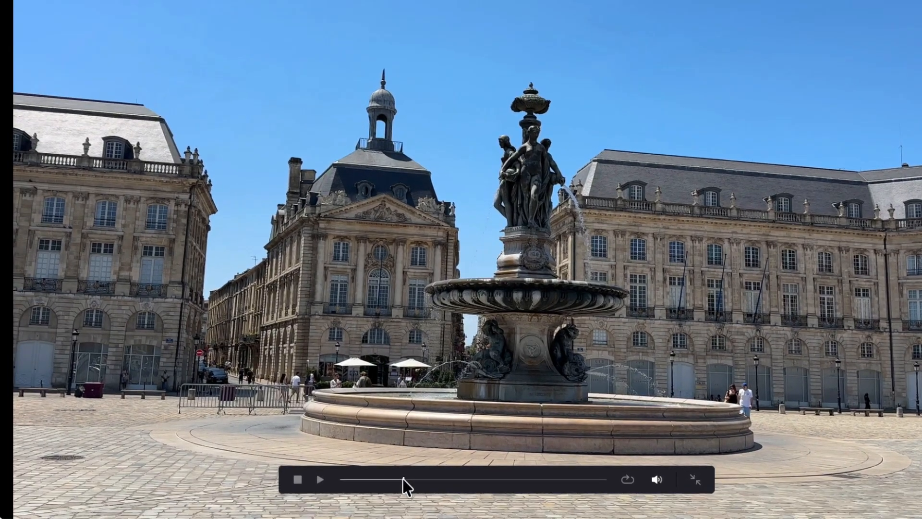
left_click_drag(353, 518, 322, 518)
mouse_move(370, 484)
left_mouse_down()
mouse_move(404, 485)
mouse_move(366, 486)
left_mouse_up()
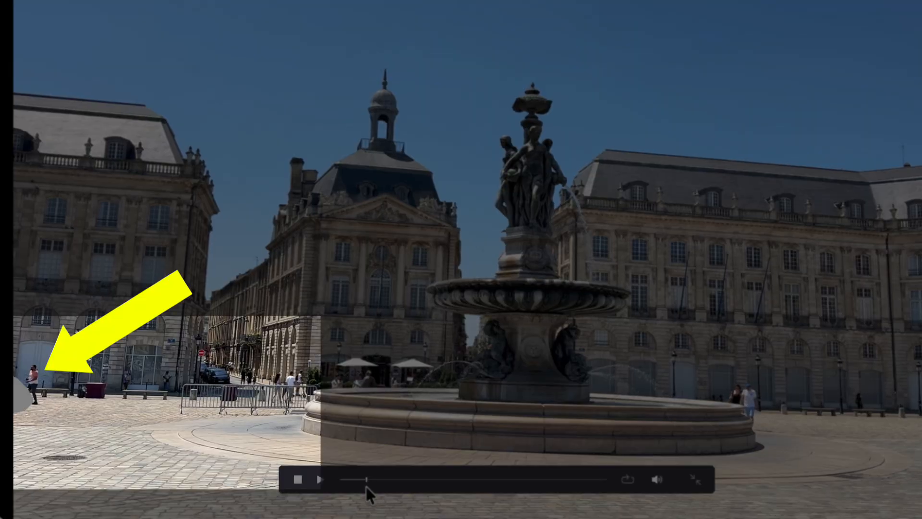
- Scrub further through the full-screen clip to examine the area of the removed motorcycle, and leave full-screen view
left_click_drag(368, 486, 425, 486)
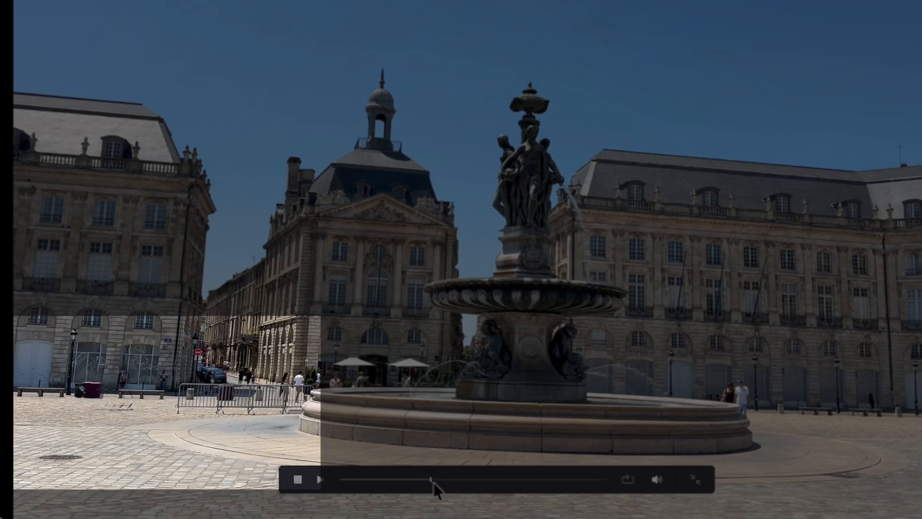
left_click_drag(434, 482, 516, 483)
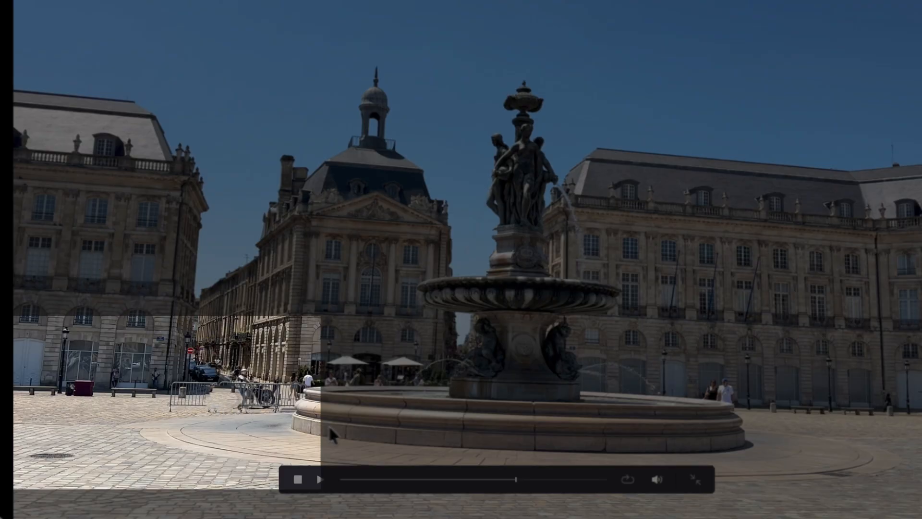
key("Escape")
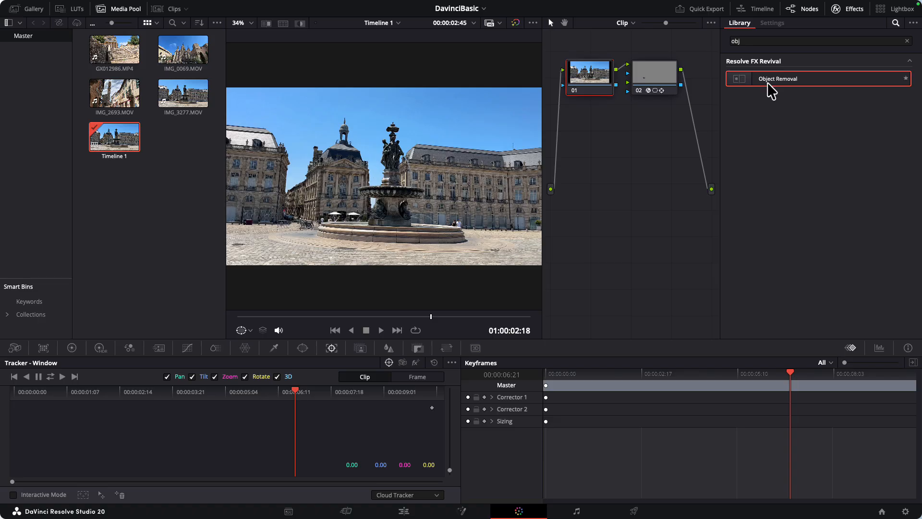
- Set node 02's Object Removal to Object scene mode, Analysis Boundary 71 and Search Range 68, and rerun the scene analysis and clean plate build
left_click_drag(768, 88, 654, 79)
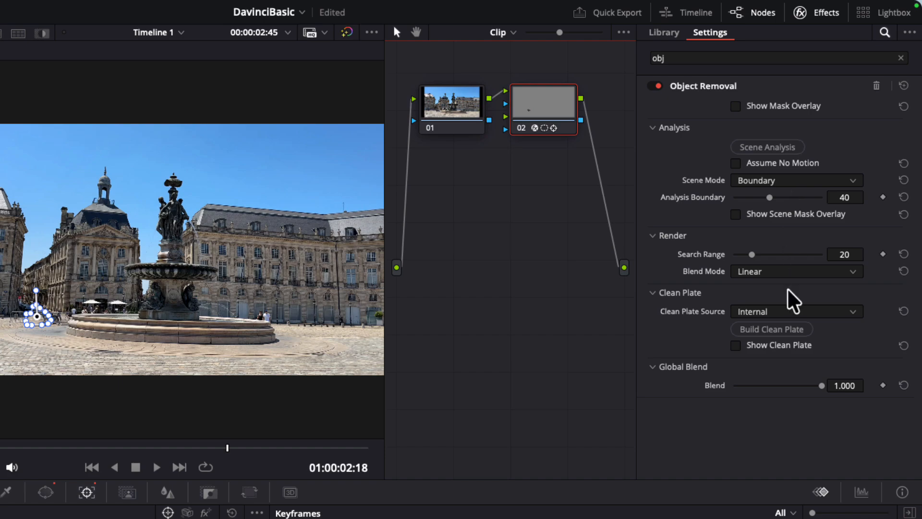
left_click(780, 184)
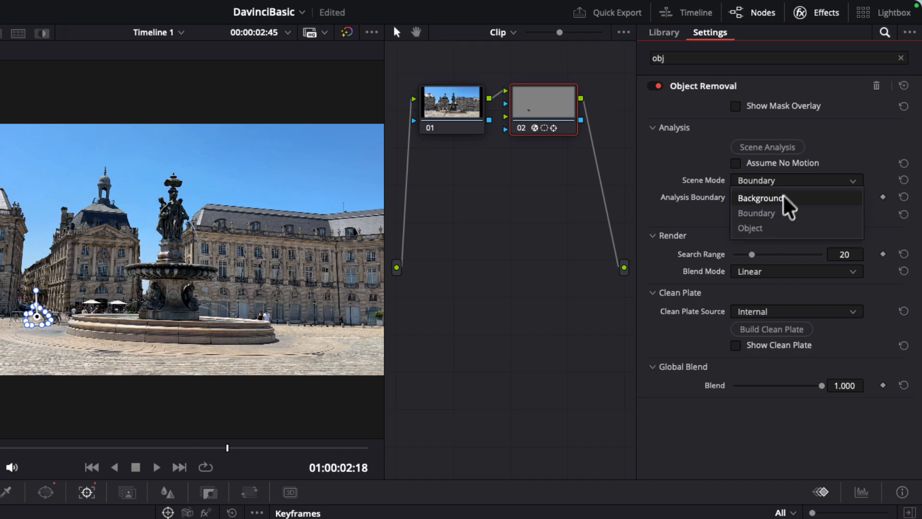
left_click(768, 227)
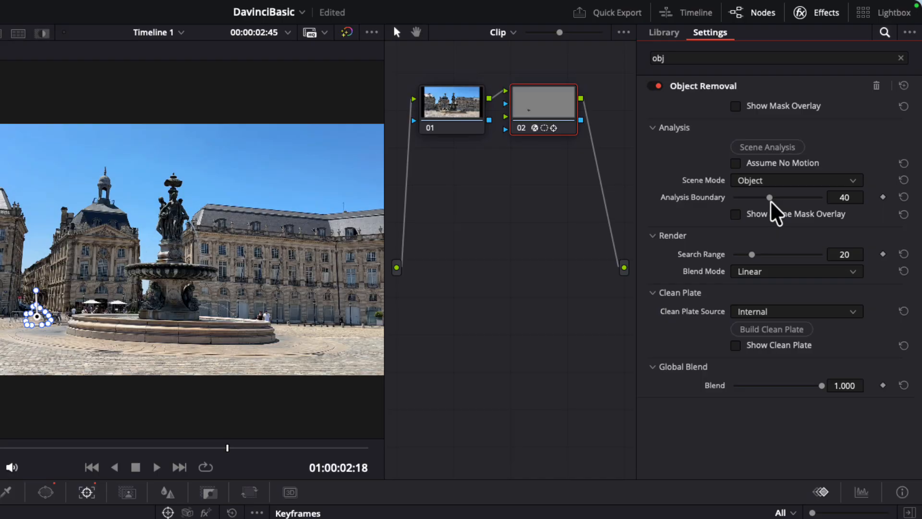
left_click_drag(771, 201, 796, 201)
left_click_drag(753, 255, 793, 254)
left_click(762, 151)
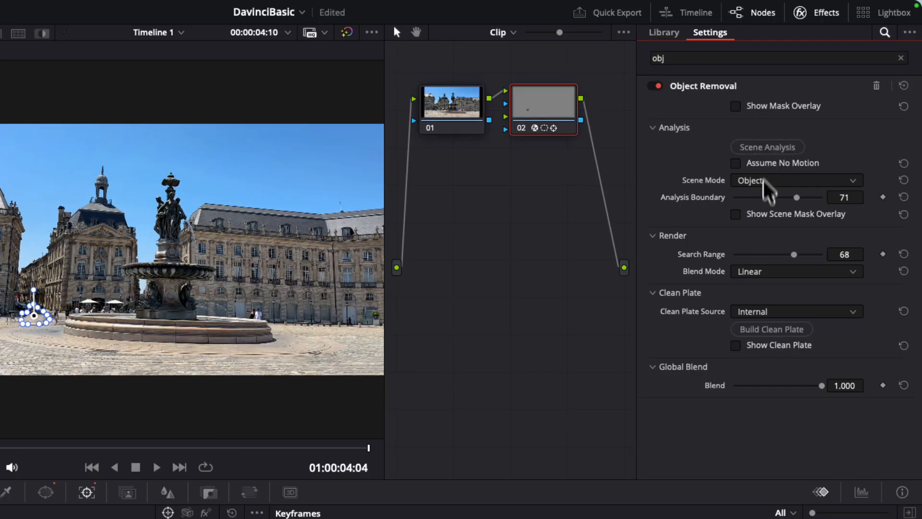
left_click(774, 330)
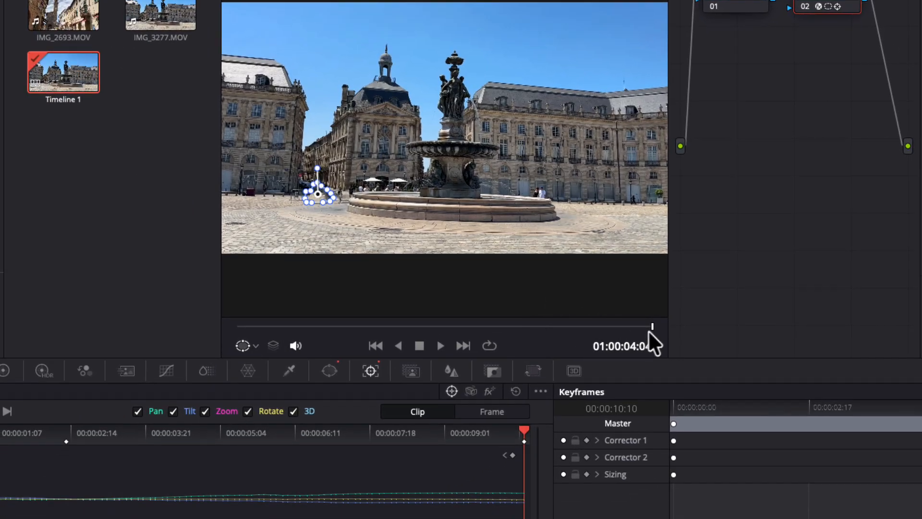
- Scrub through the clip, also in full screen, to examine the removal made with the Object scene mode
left_click_drag(648, 330, 331, 337)
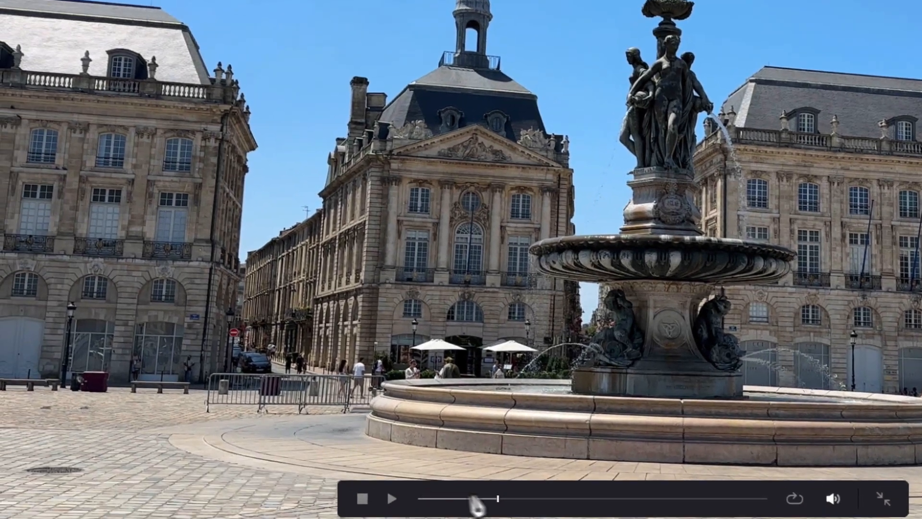
left_click_drag(477, 499, 554, 507)
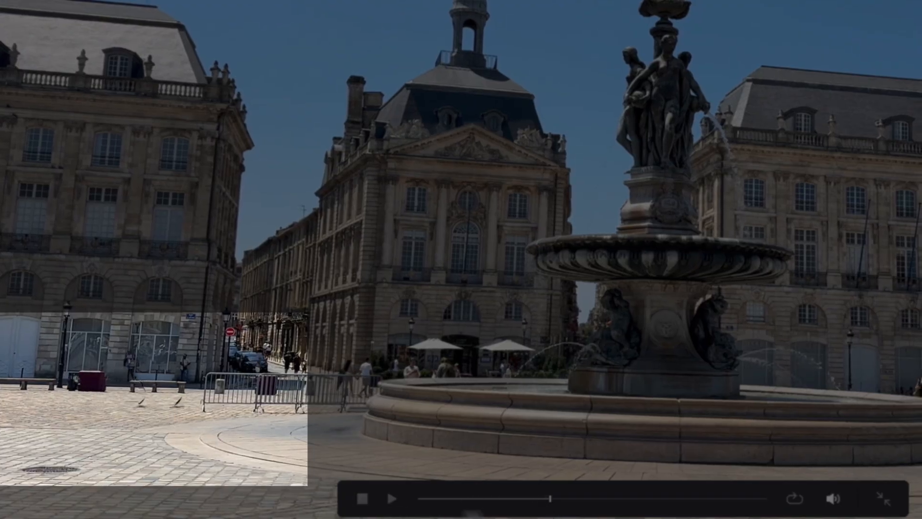
left_click_drag(576, 503, 616, 502)
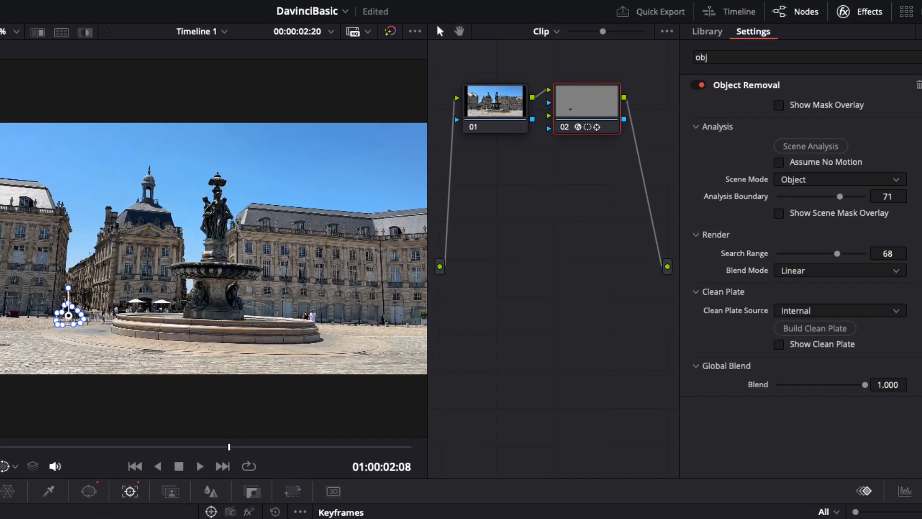
- Delete node 02 with its curve window and Object Removal effect
left_click(486, 119)
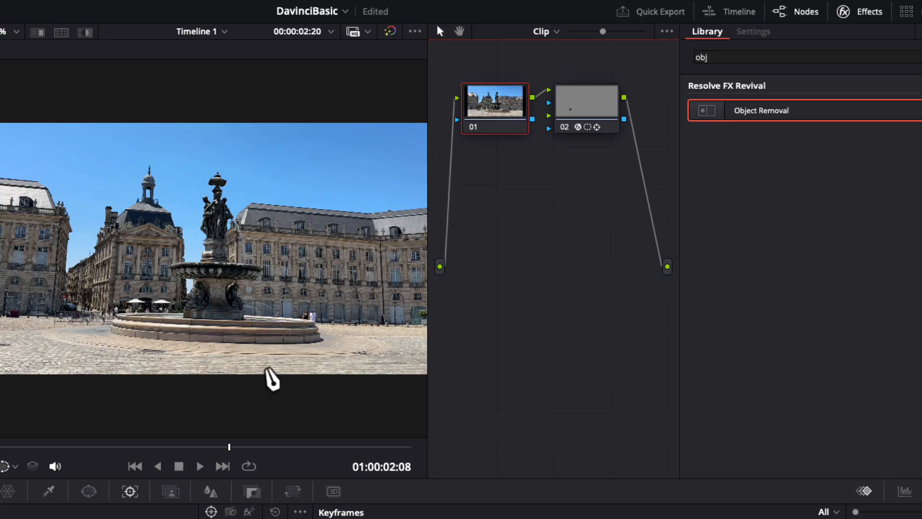
right_click(586, 99)
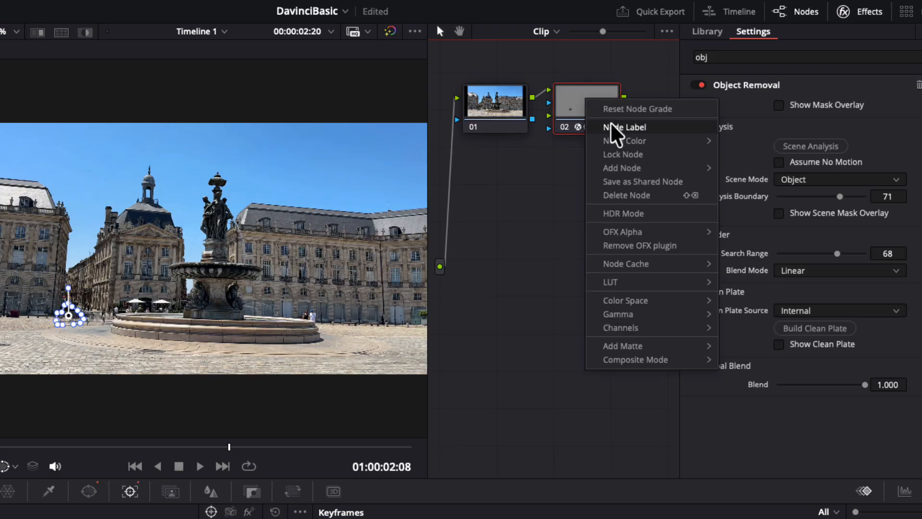
left_click(630, 194)
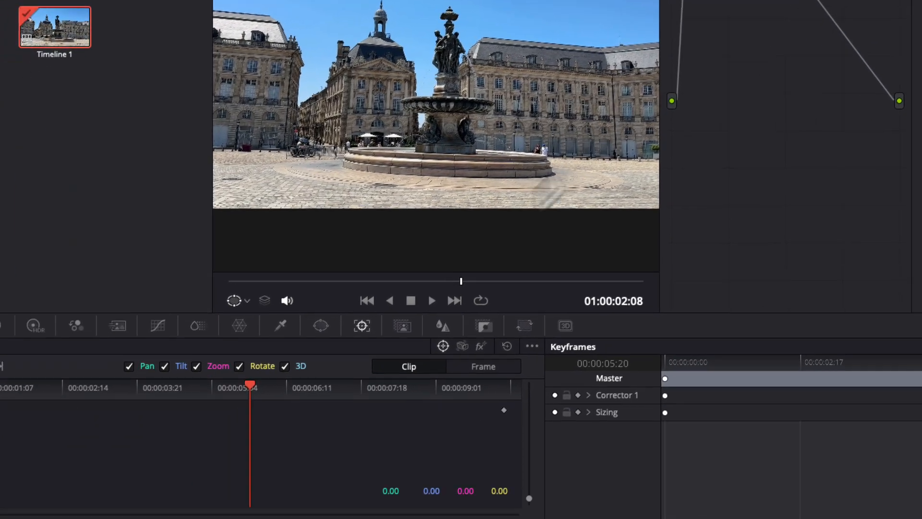
- Return to 01:00:01:04, activate a rectangular window on node 01 and move it over the motorcycle's area
left_click_drag(474, 275, 365, 272)
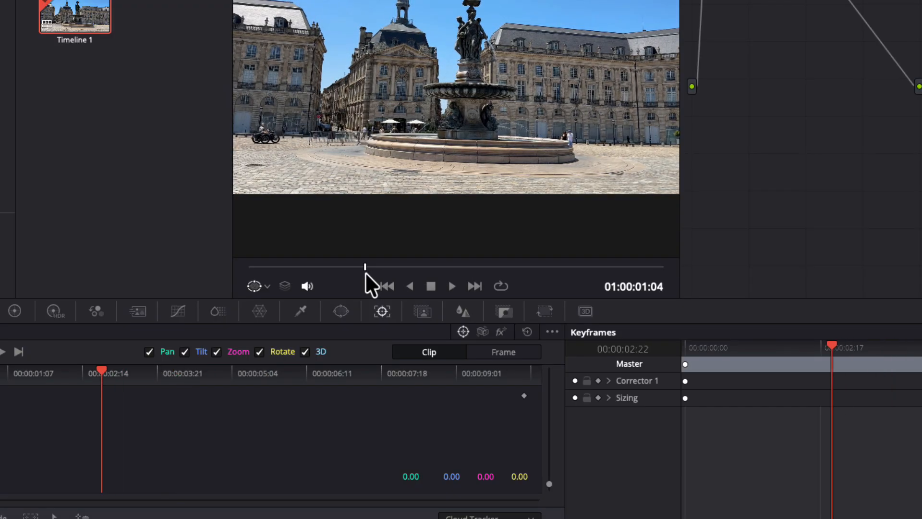
left_click(340, 313)
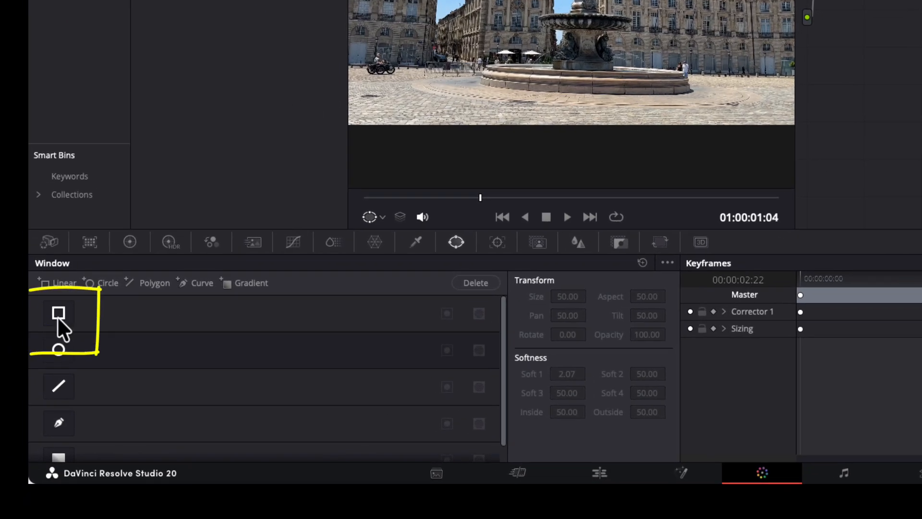
left_click(59, 314)
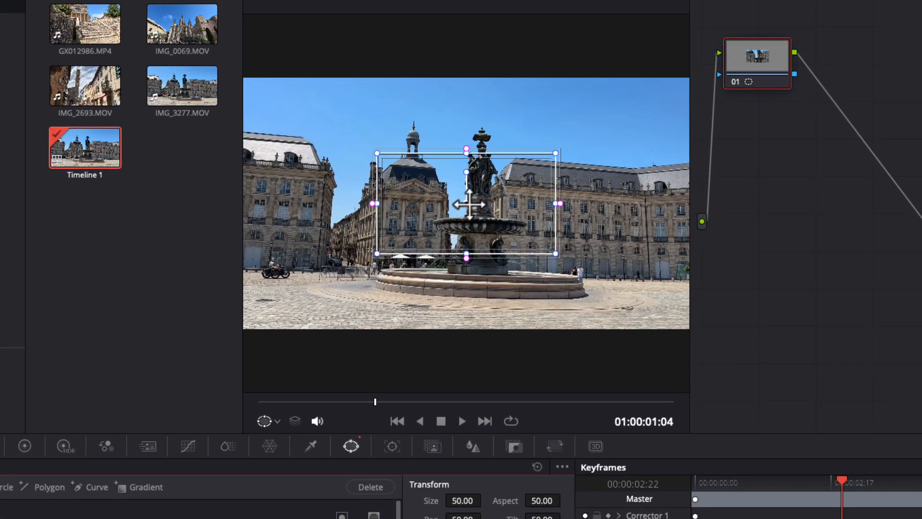
left_click_drag(468, 204, 340, 252)
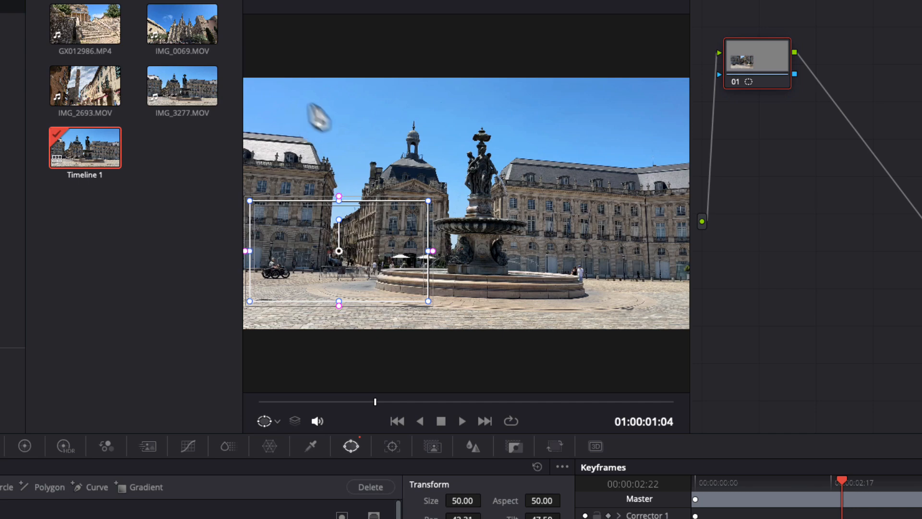
- Add a second node that carries the rectangular window and shrink the window's sides to frame the sidecar motorcycle
scroll(407, 189, "up", 5)
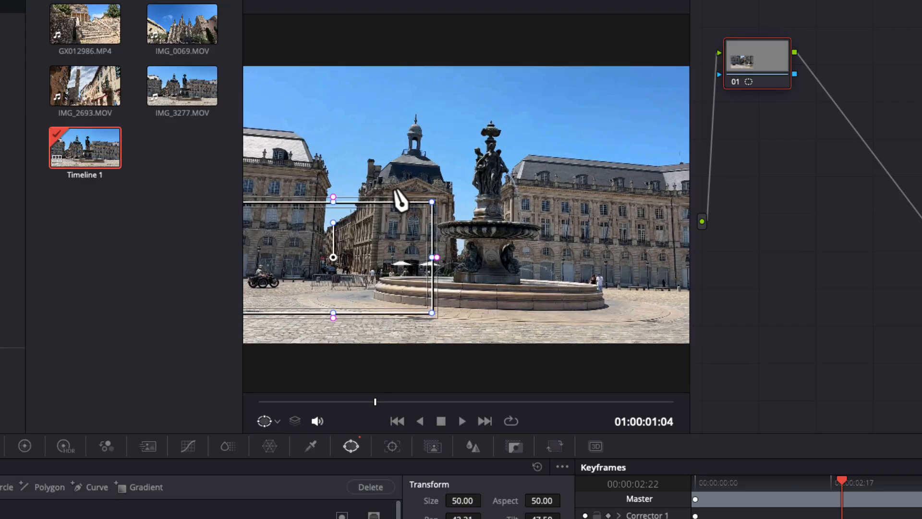
scroll(401, 202, "up", 5)
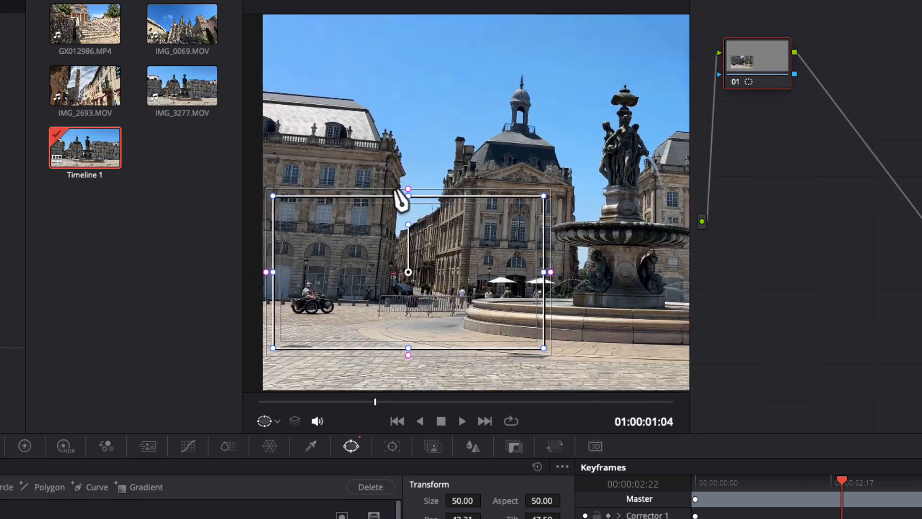
scroll(401, 202, "down", 3)
scroll(401, 202, "left", 2)
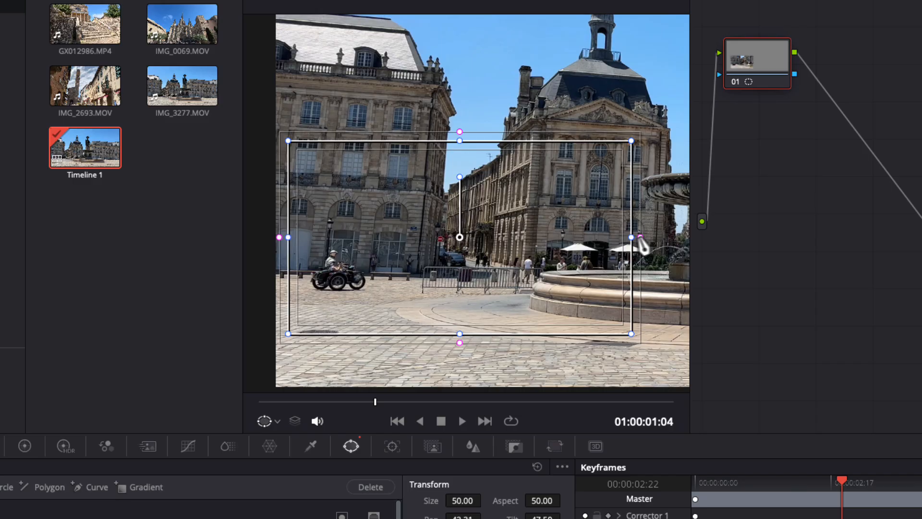
key("alt+s")
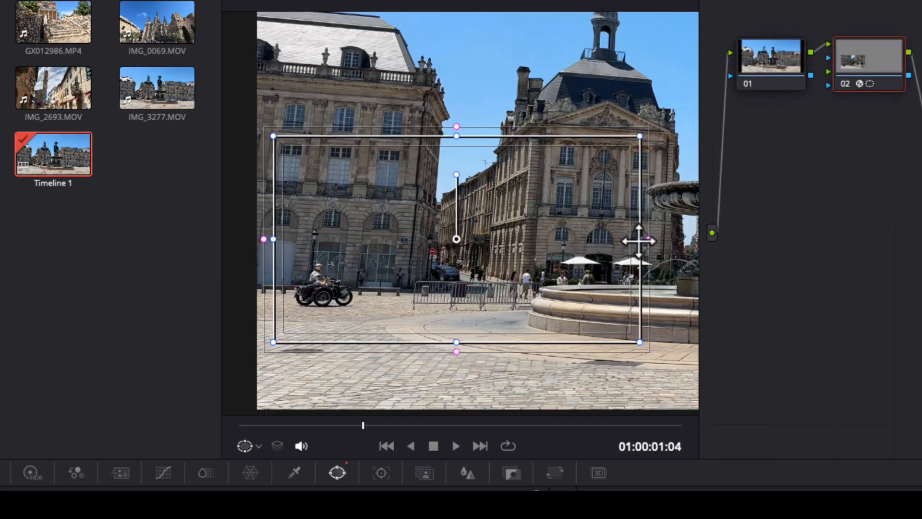
left_click_drag(640, 241, 439, 240)
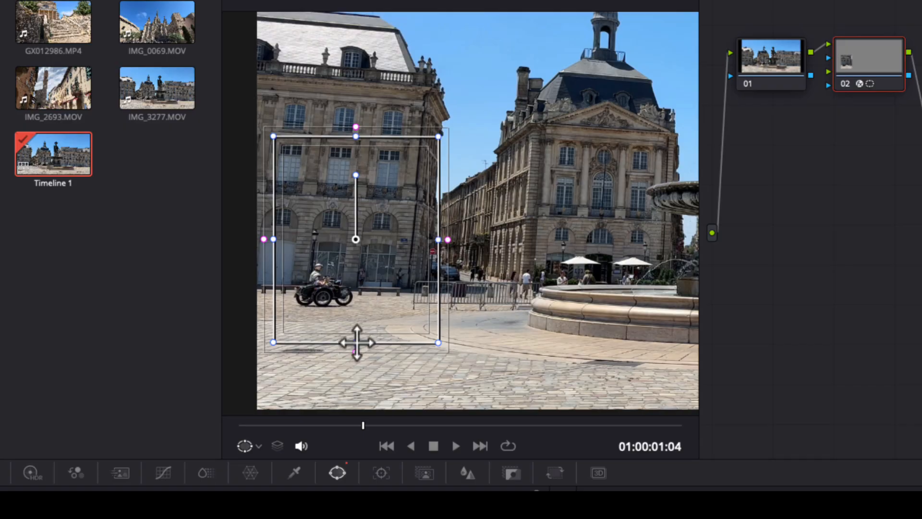
left_click_drag(358, 340, 358, 321)
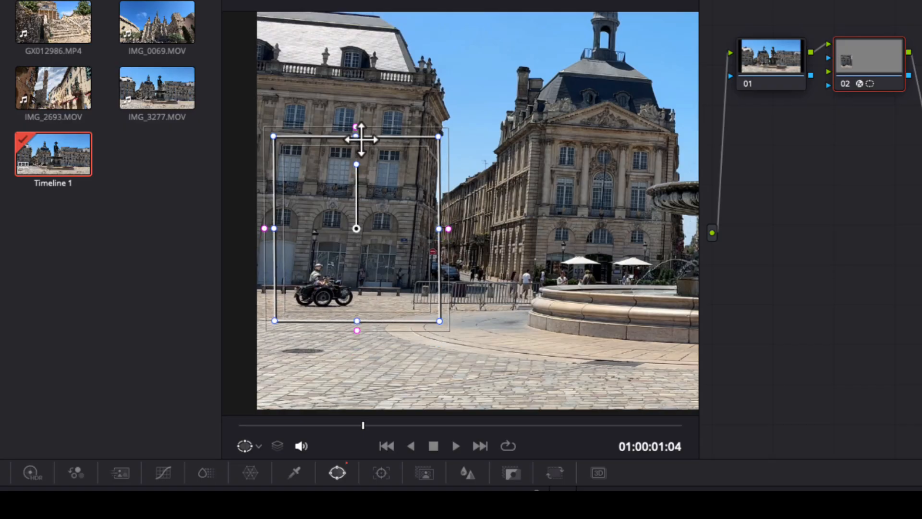
left_click_drag(361, 139, 357, 243)
left_click_drag(437, 286, 378, 286)
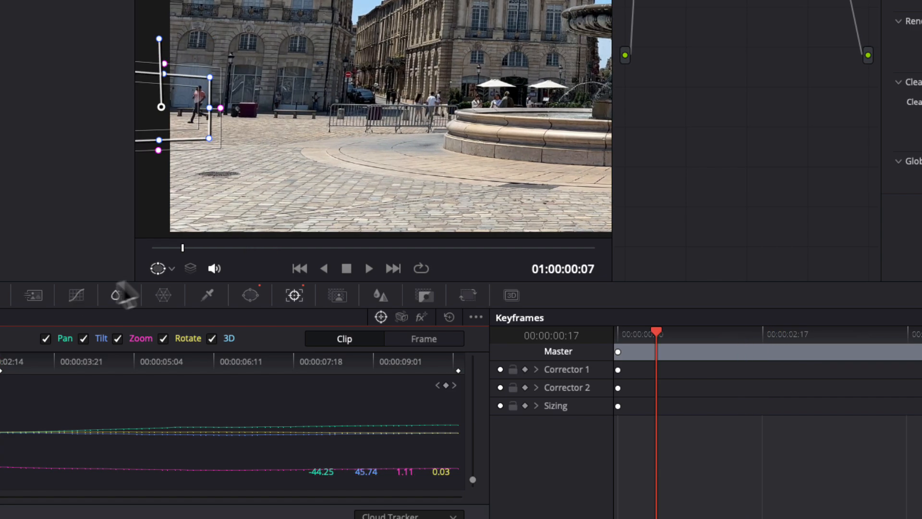
- Check that the tracked window follows the motorcycle, and run Object Removal's scene analysis and clean plate build in Boundary mode
left_click_drag(182, 249, 240, 248)
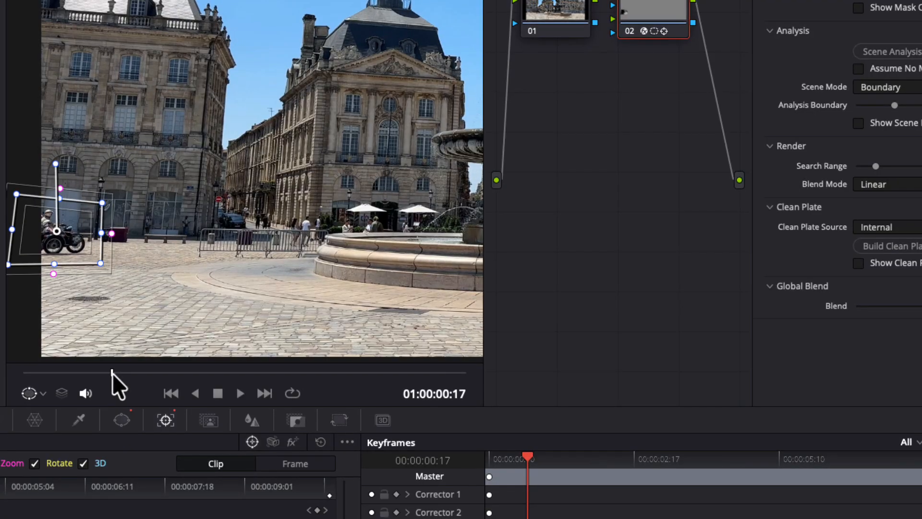
left_click_drag(112, 373, 142, 373)
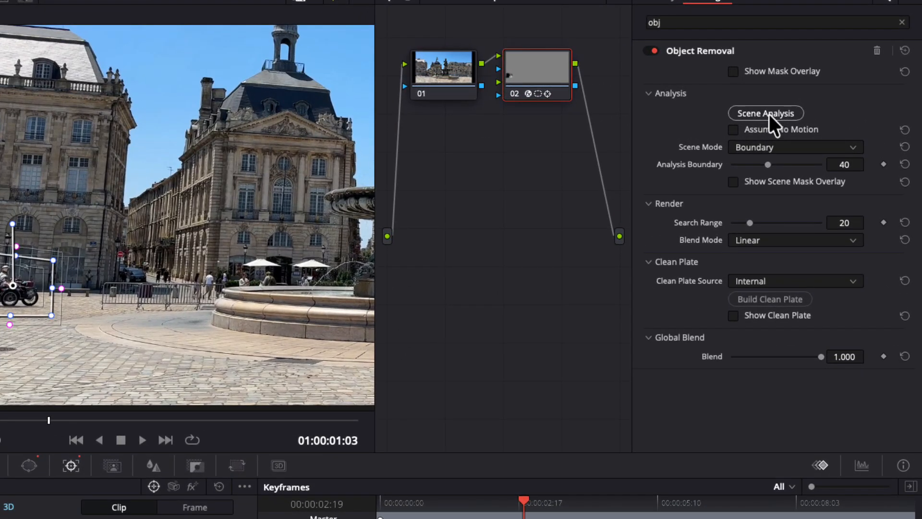
left_click(768, 113)
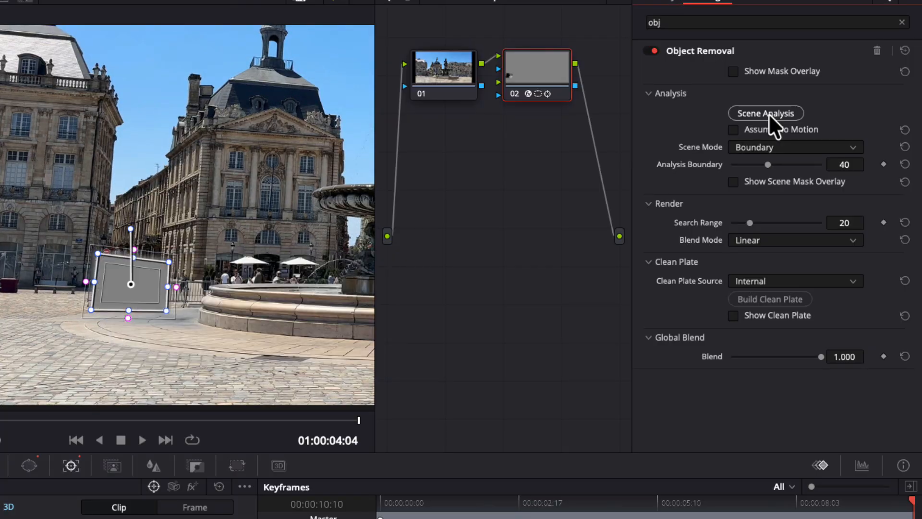
left_click(777, 300)
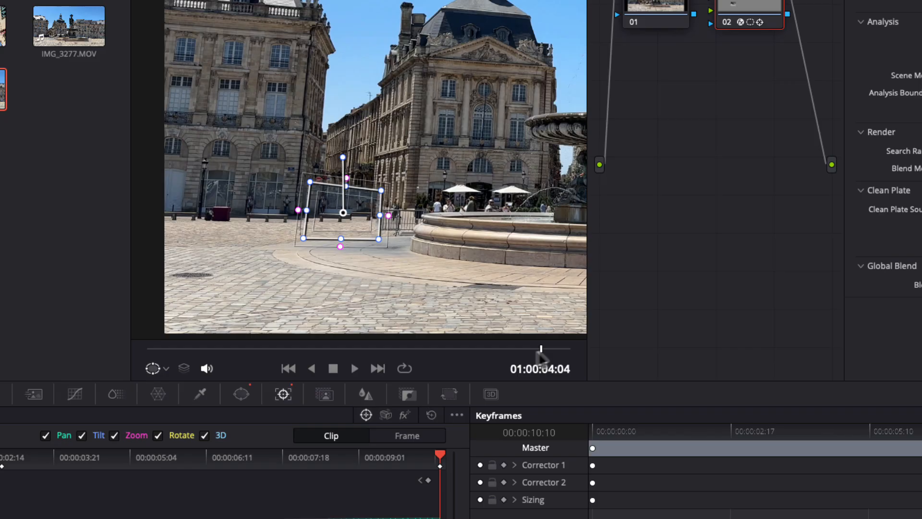
- Select node 01 to hide the window outline and scrub through the clip to examine the removal made with the rectangular window
left_click_drag(539, 353, 274, 353)
left_click(644, 17)
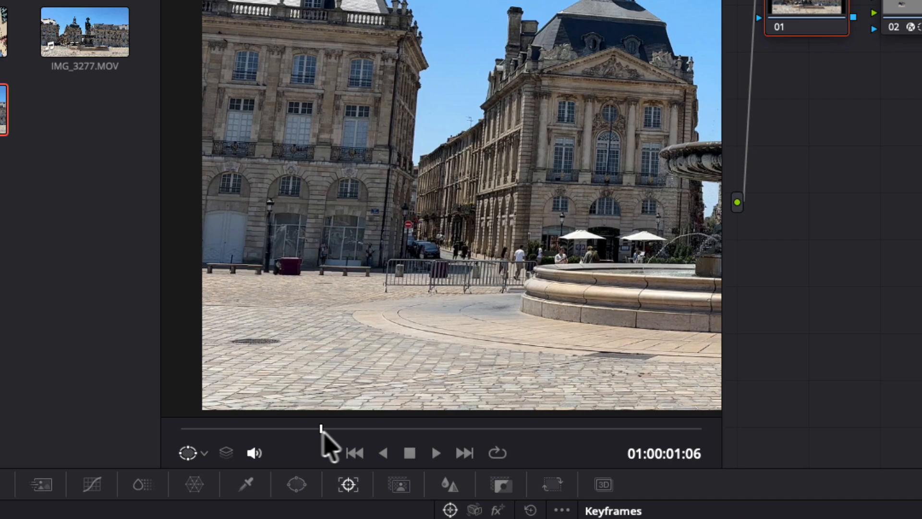
left_click_drag(322, 430, 225, 430)
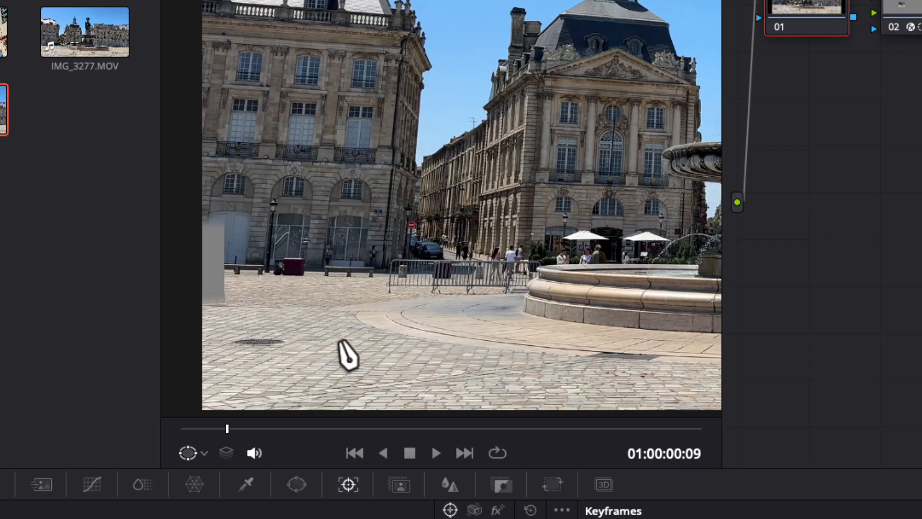
left_click(233, 431)
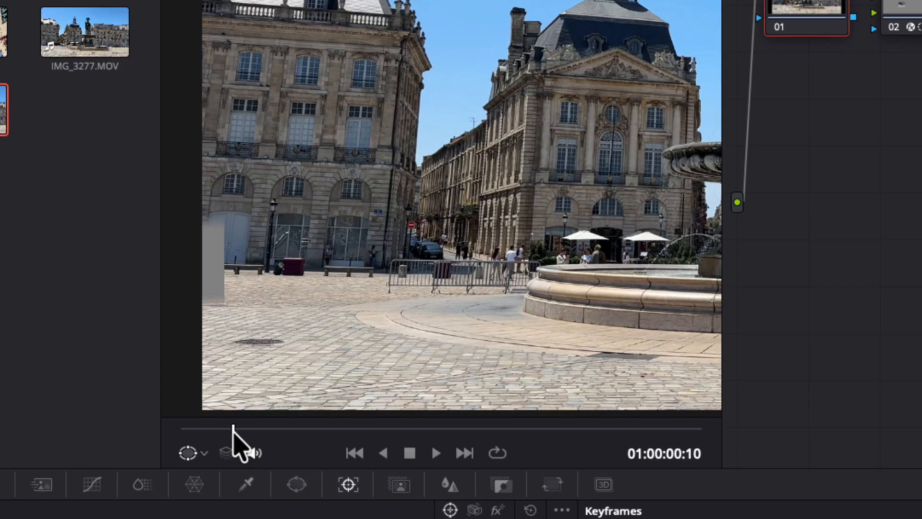
left_click_drag(234, 432, 509, 427)
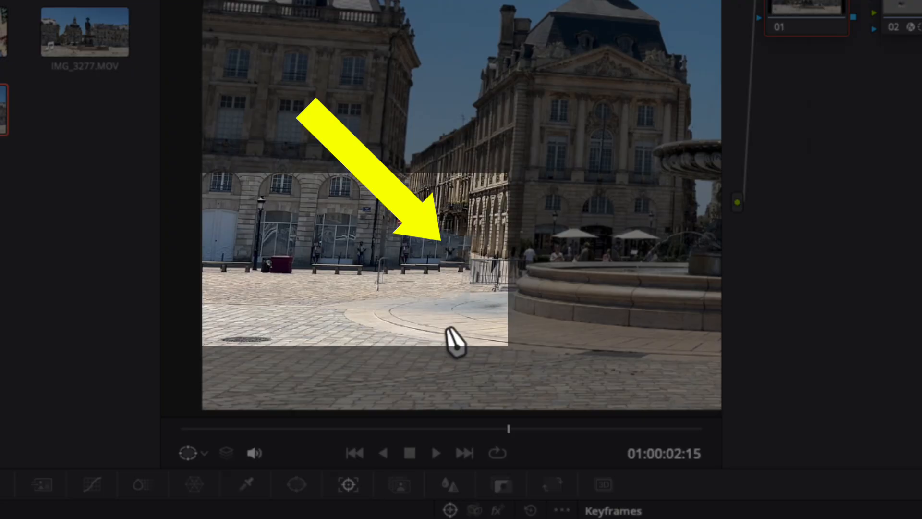
- On node 02, set Object Removal's scene mode to Object, analysis boundary to 77 and search range to 75, and run the scene analysis
left_click(917, 22)
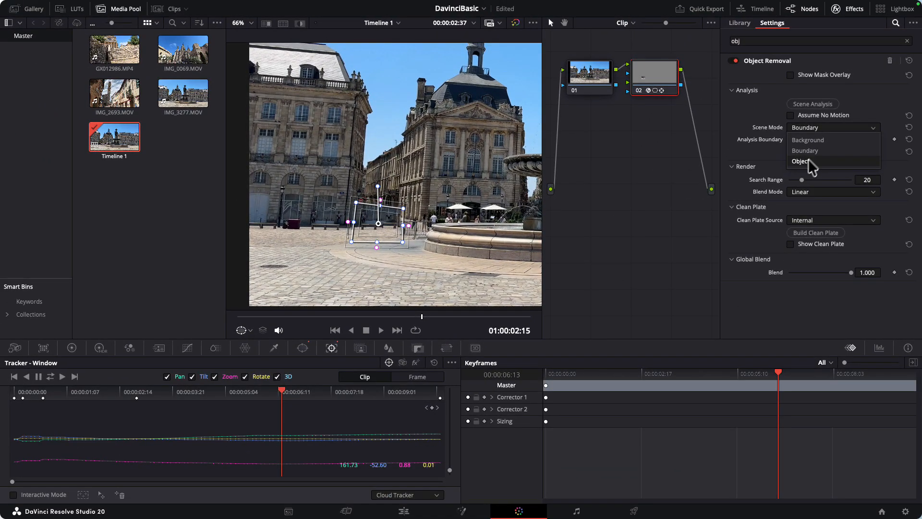
left_click(809, 161)
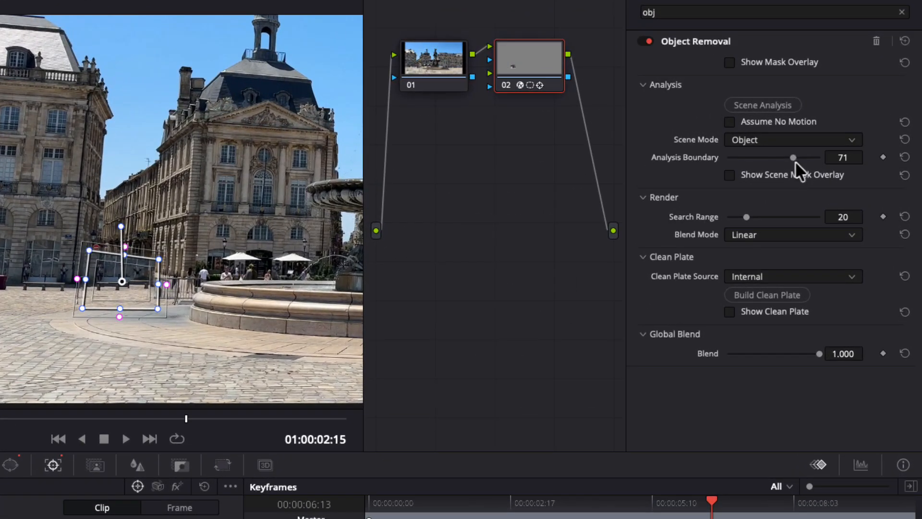
left_click_drag(795, 160, 798, 161)
left_click_drag(754, 217, 796, 223)
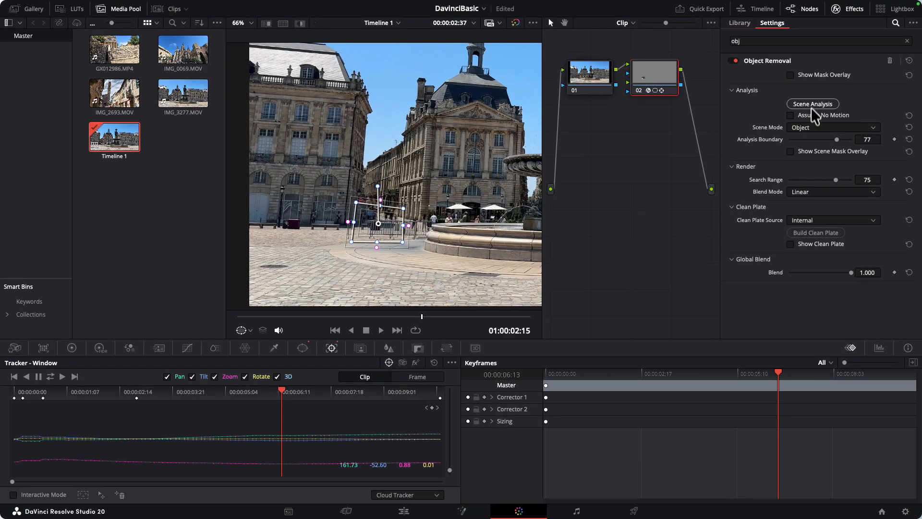
left_click(812, 106)
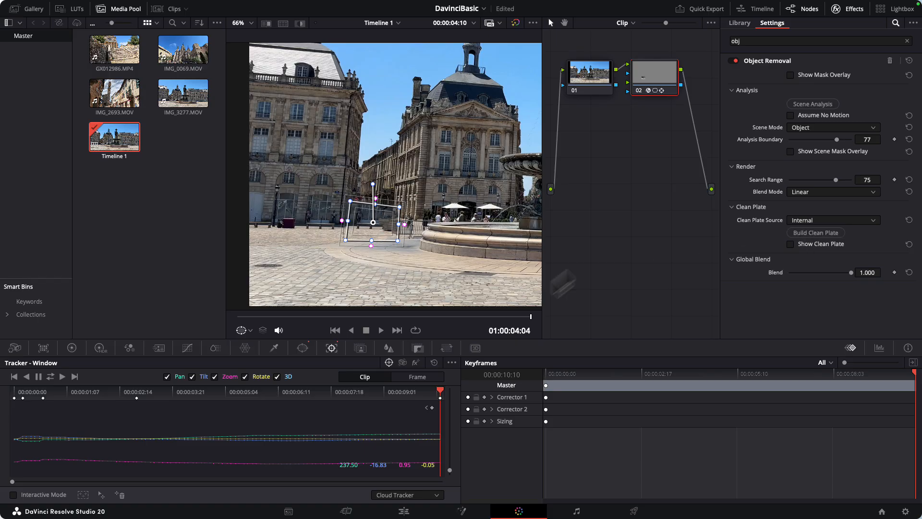
- Select node 01 to hide the window outline, and scrub and play the clip to examine the Object mode removal
left_click_drag(394, 321, 287, 321)
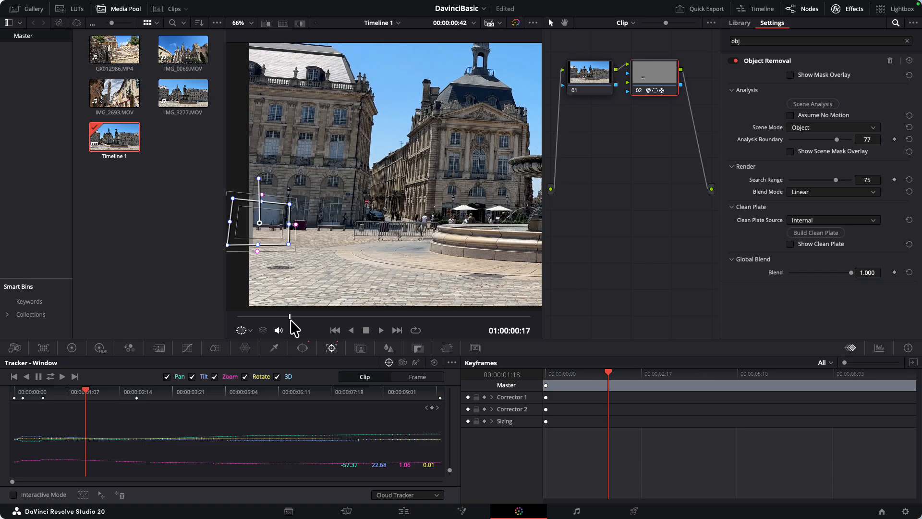
left_click(591, 76)
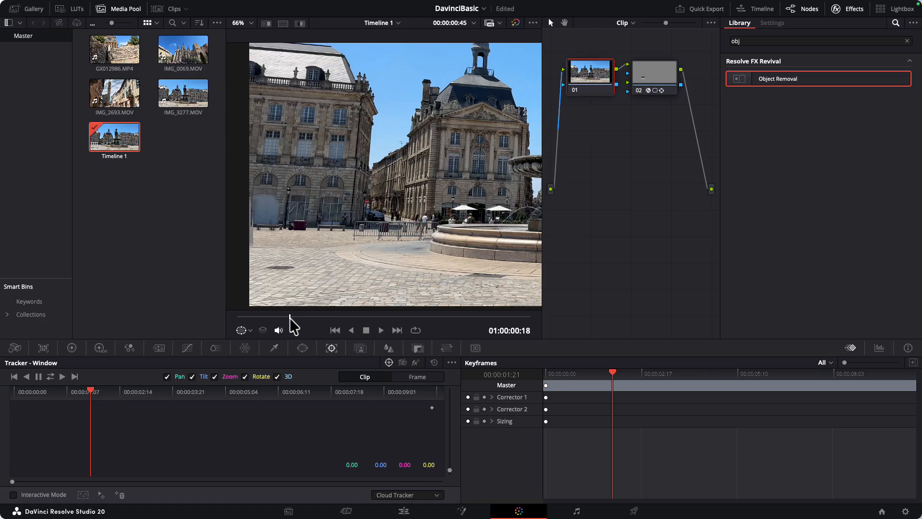
left_click_drag(309, 320, 325, 318)
left_click_drag(341, 381, 374, 381)
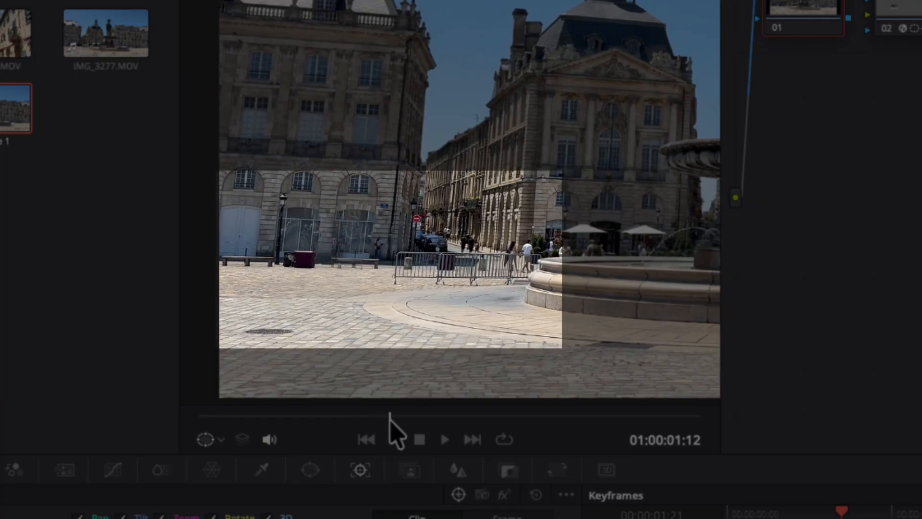
left_click_drag(390, 419, 500, 422)
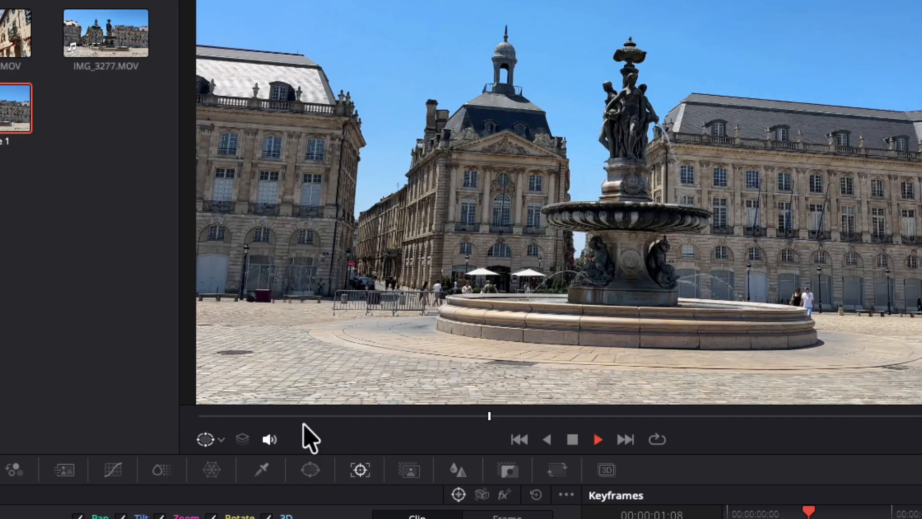
key("space")
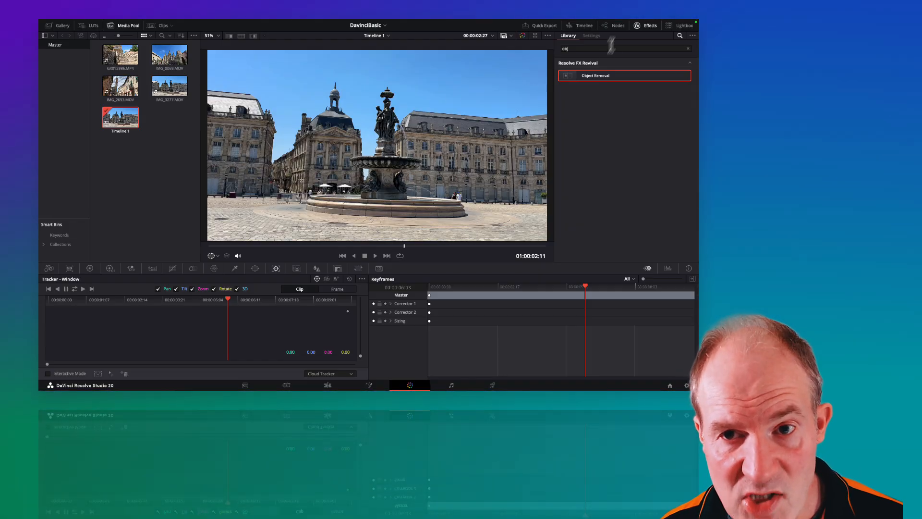
- Show the node graph again and select node 02 to review its Object Removal settings
left_click(614, 26)
left_click_drag(500, 86, 502, 85)
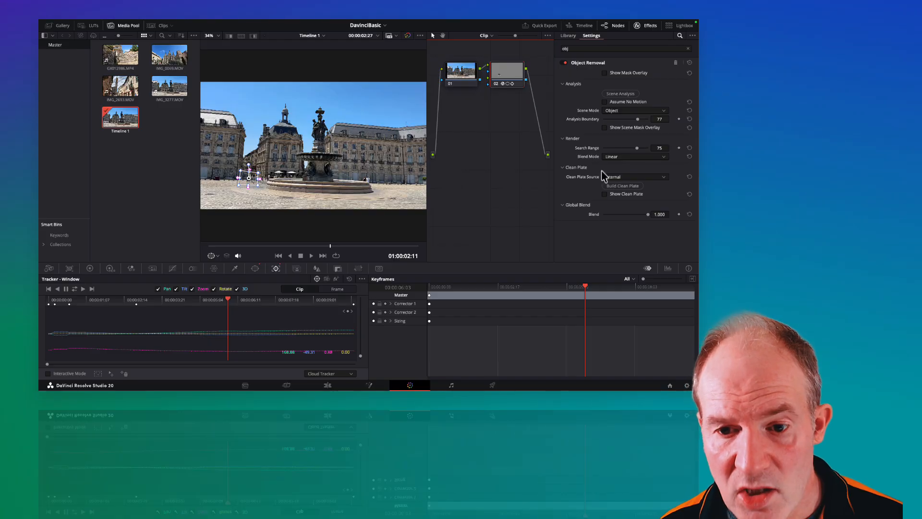